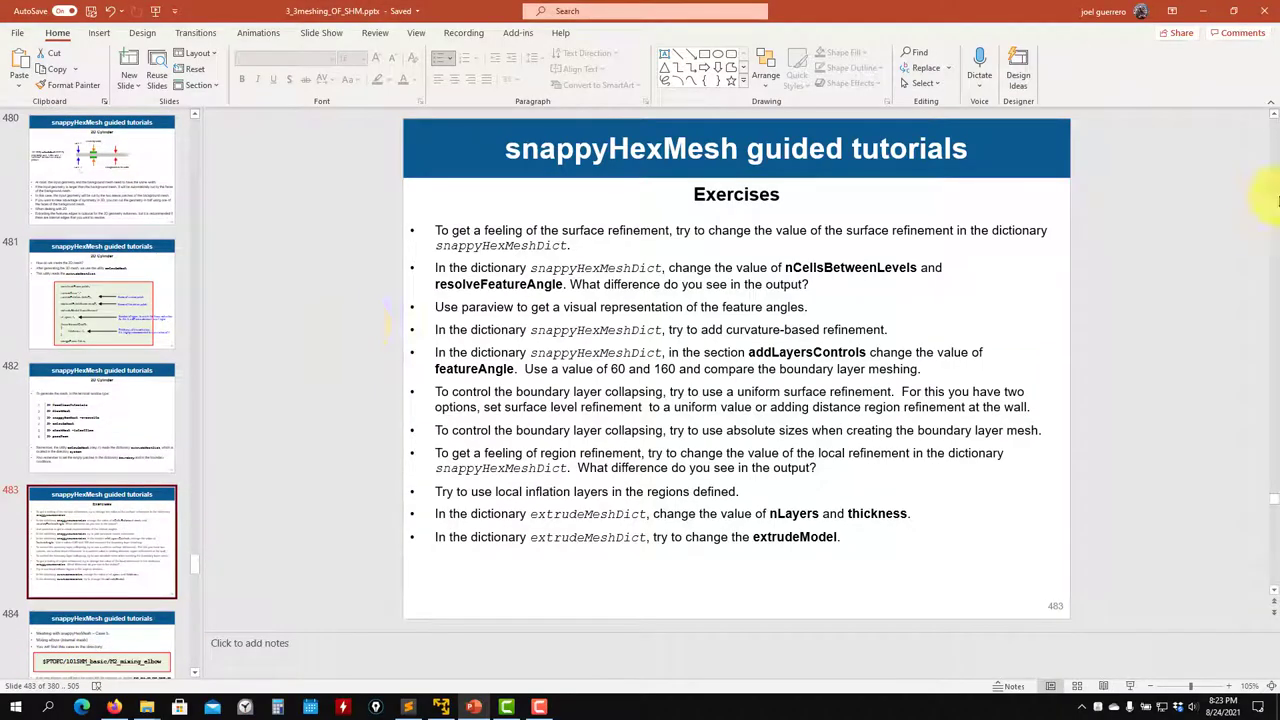
- Switch to the openSUSE VM and open the C4 case's system folder in Dolphin
left_click(1203, 11)
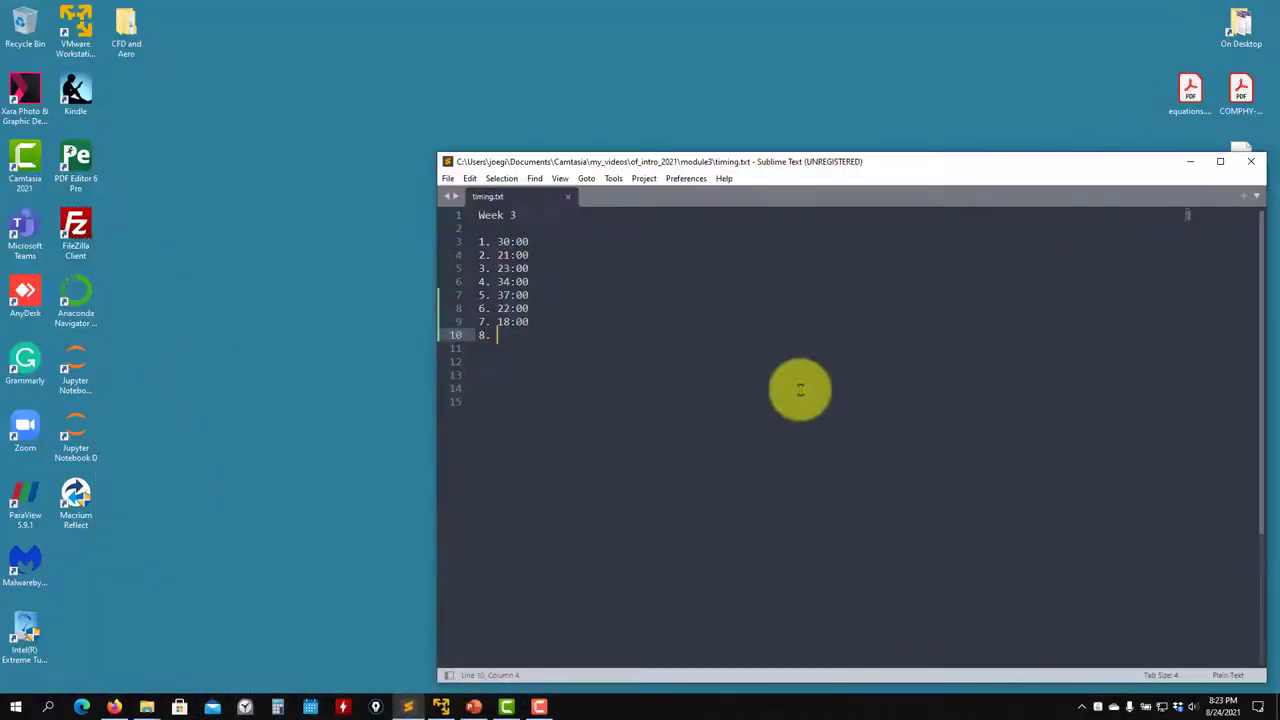
left_click(445, 705)
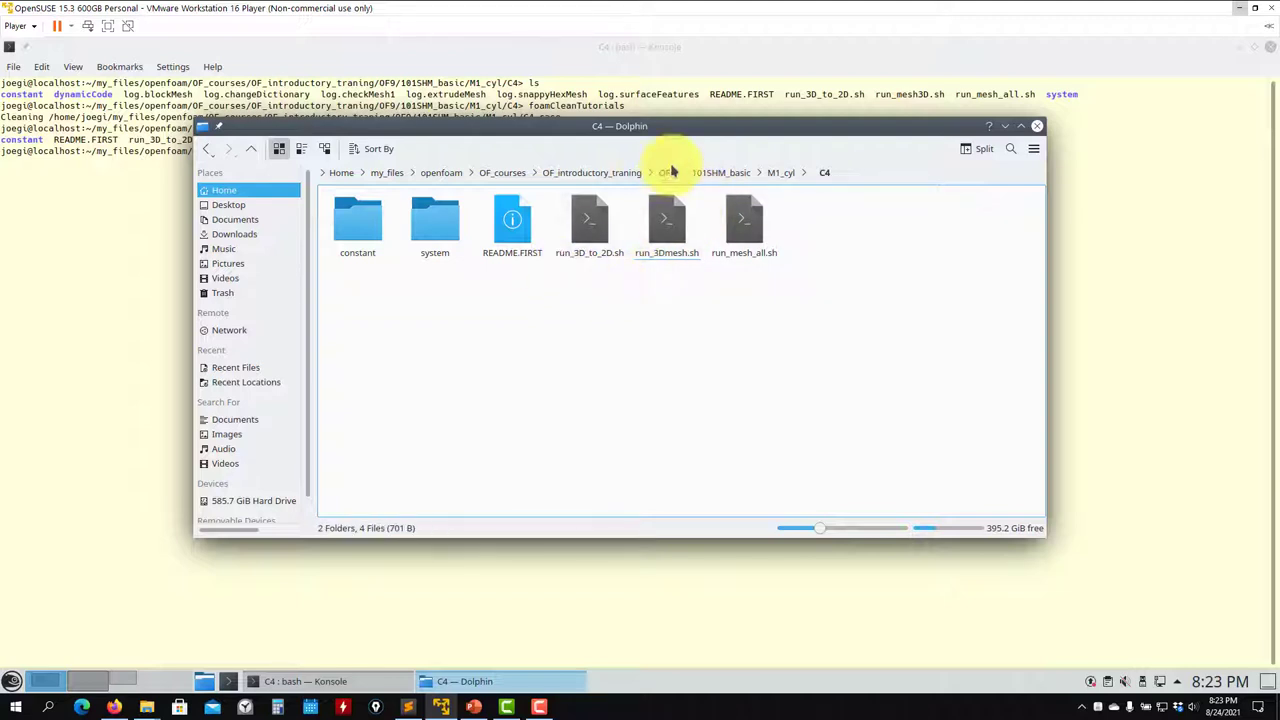
left_click(428, 238)
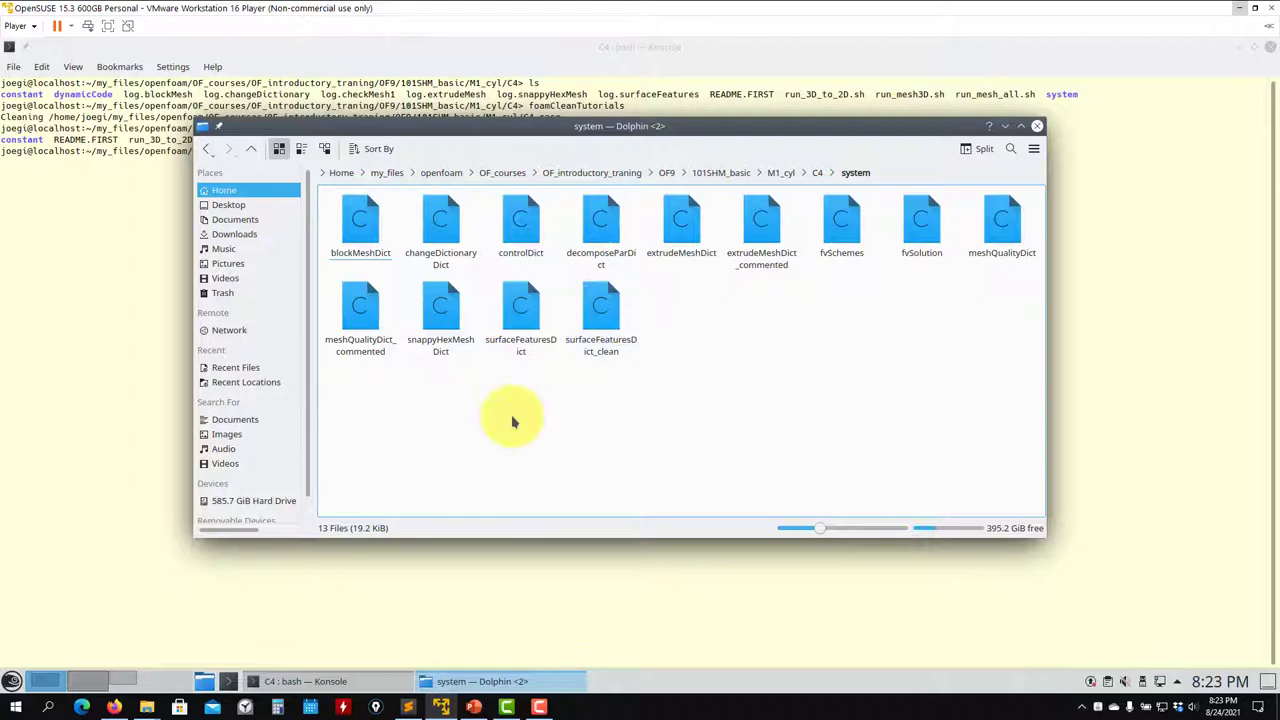
- Open extrudeMeshDict in Kate, then minimize the editor to return to the system folder
right_click(688, 241)
mouse_move(760, 263)
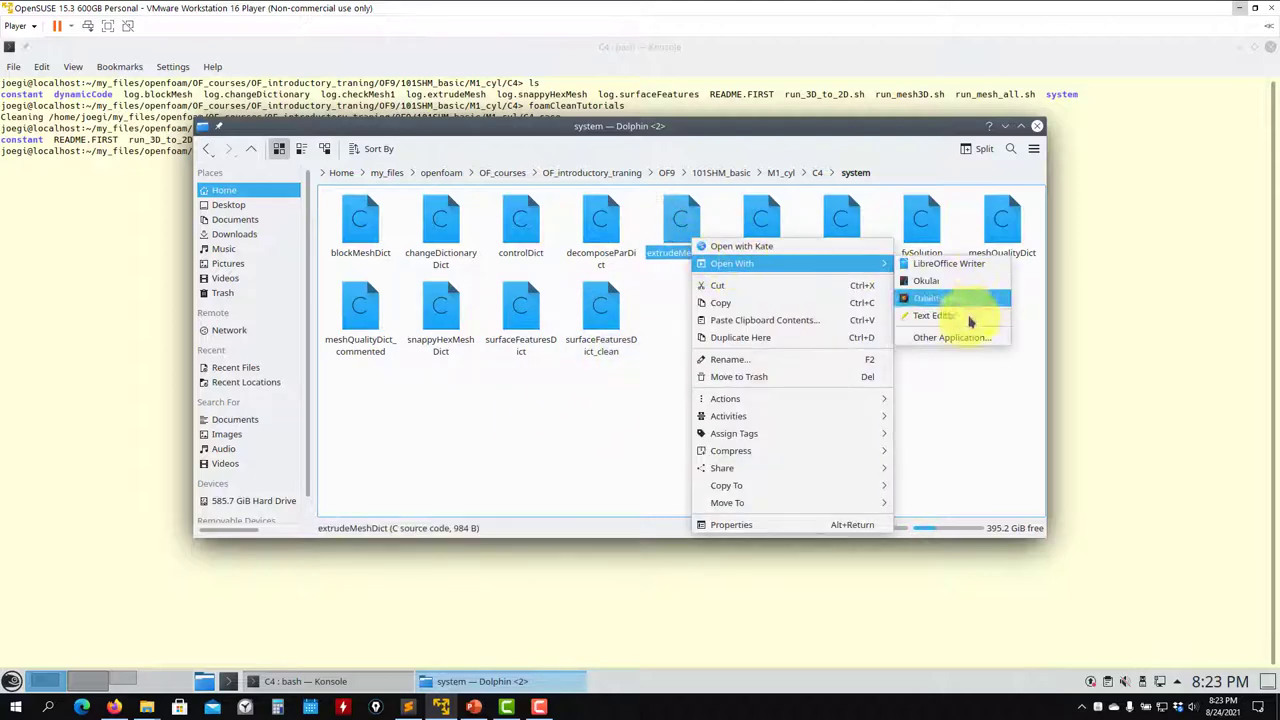
left_click(969, 318)
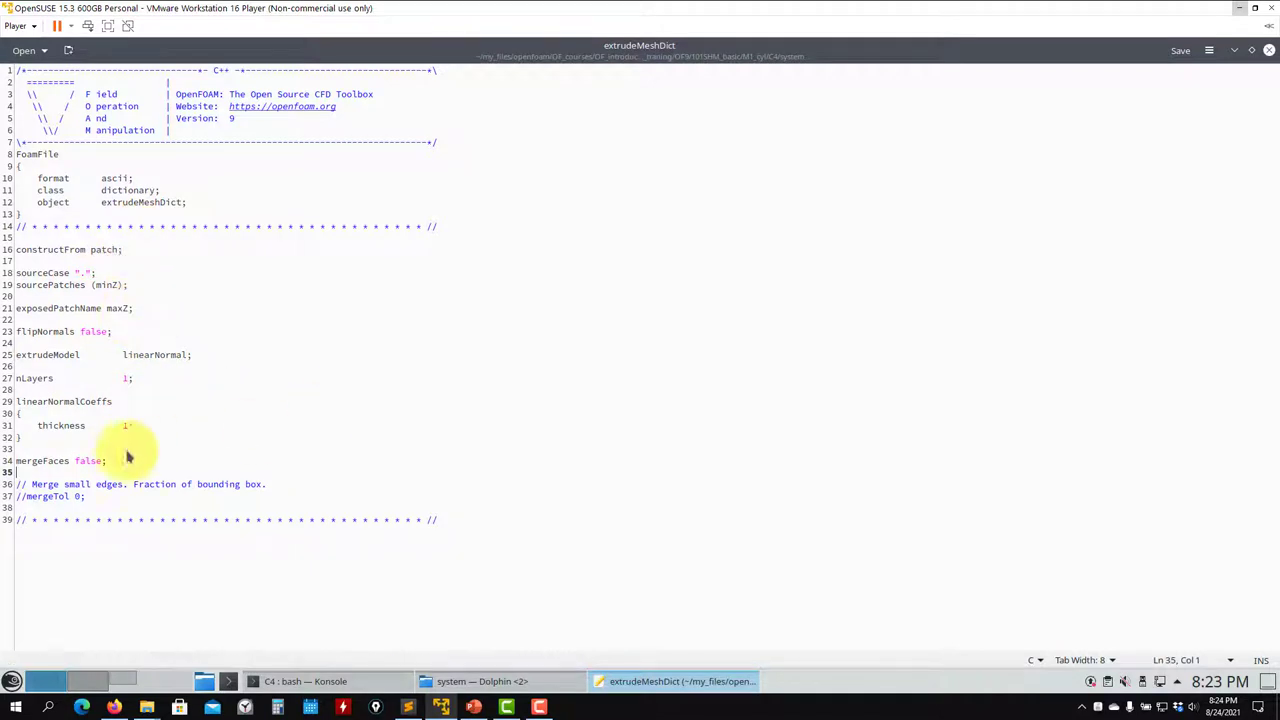
left_click(1235, 50)
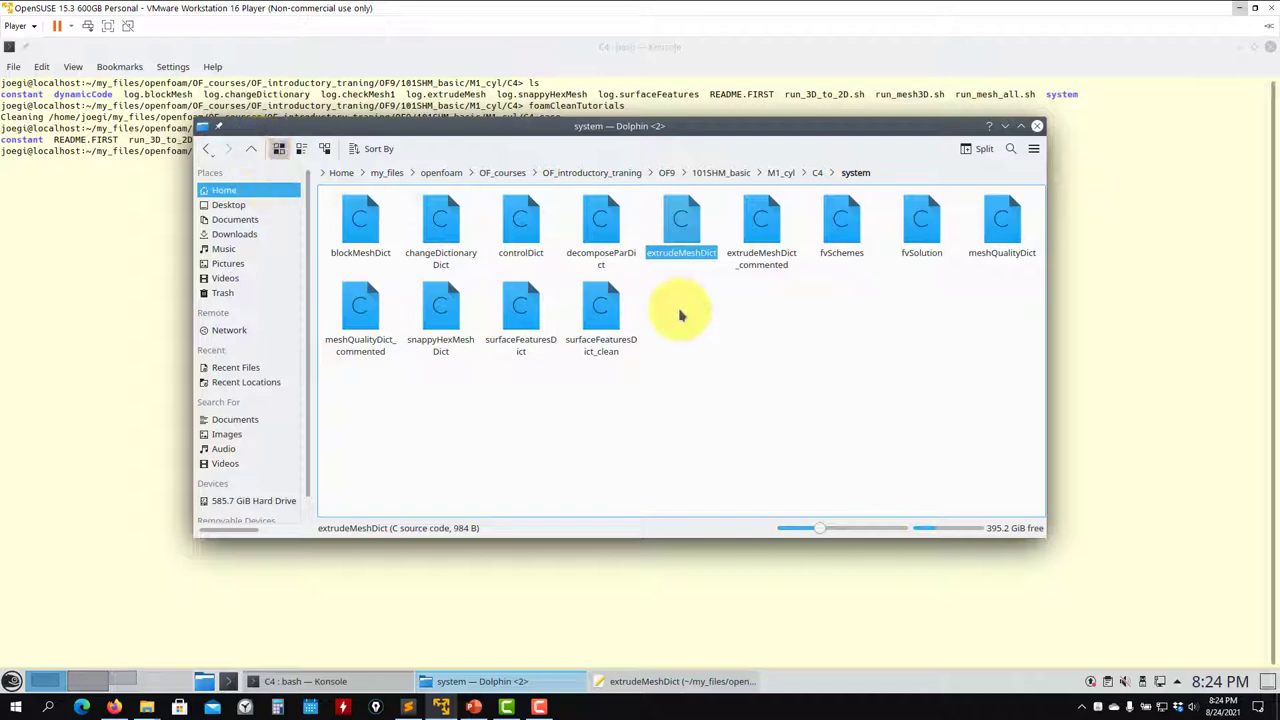
left_click(851, 322)
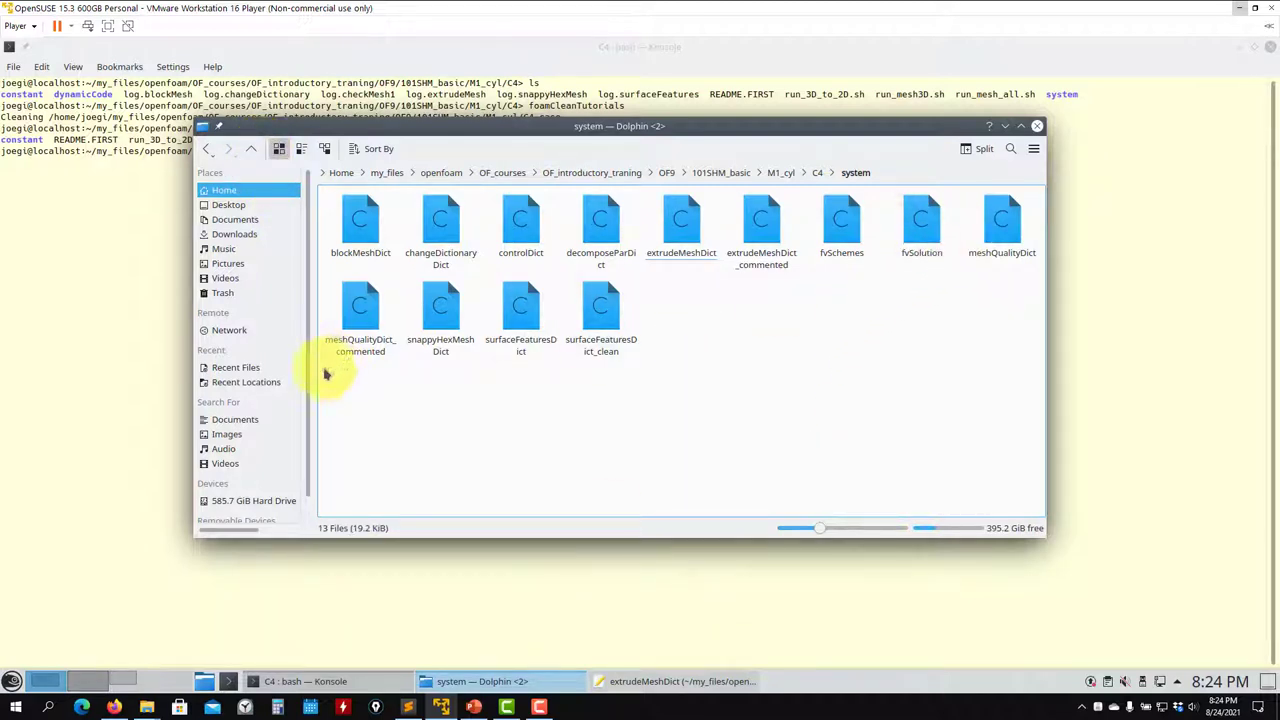
- Open snappyHexMeshDict in Kate as a second tab and scroll to its snapControls
right_click(445, 308)
mouse_move(588, 346)
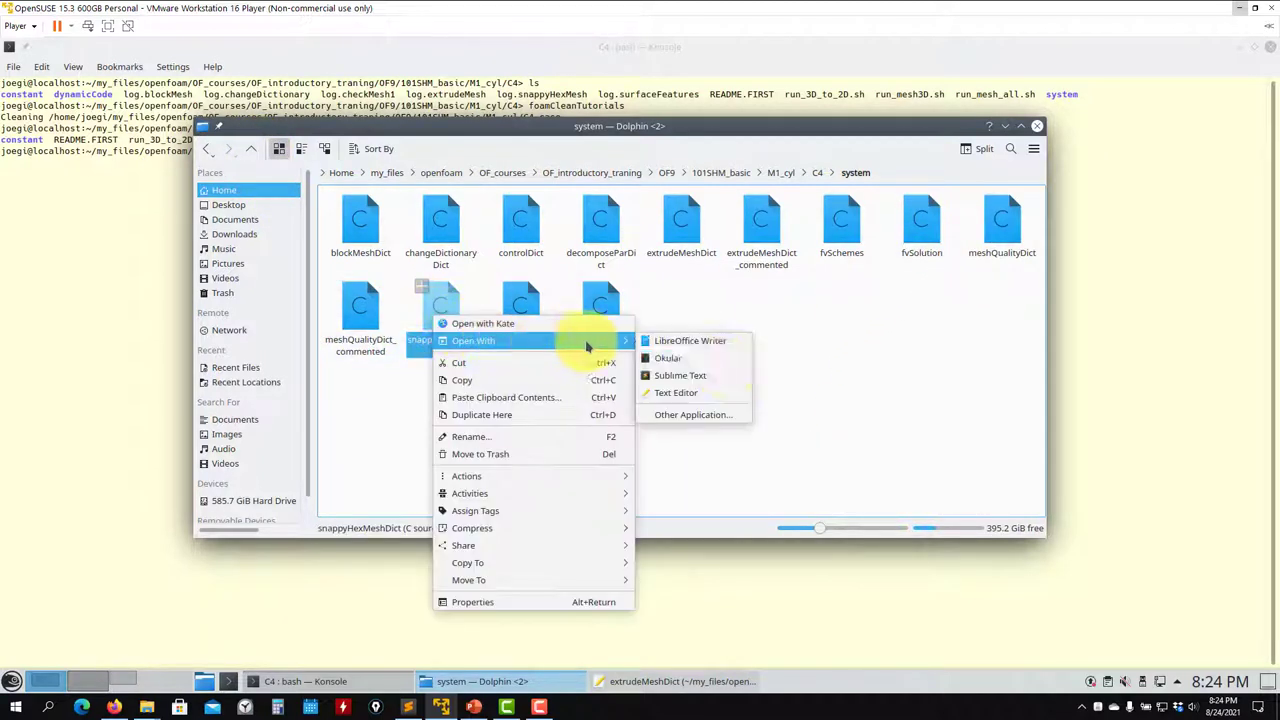
left_click(682, 392)
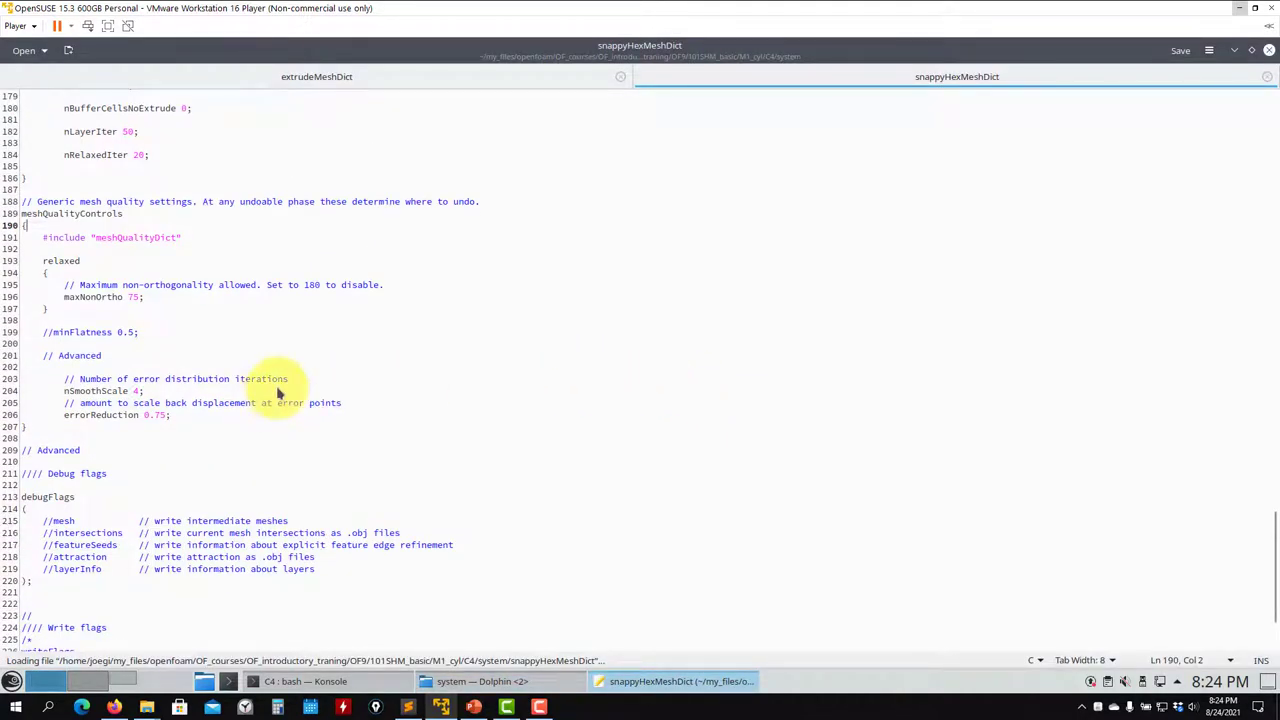
scroll(278, 391, "up", 20)
scroll(278, 391, "up", 18)
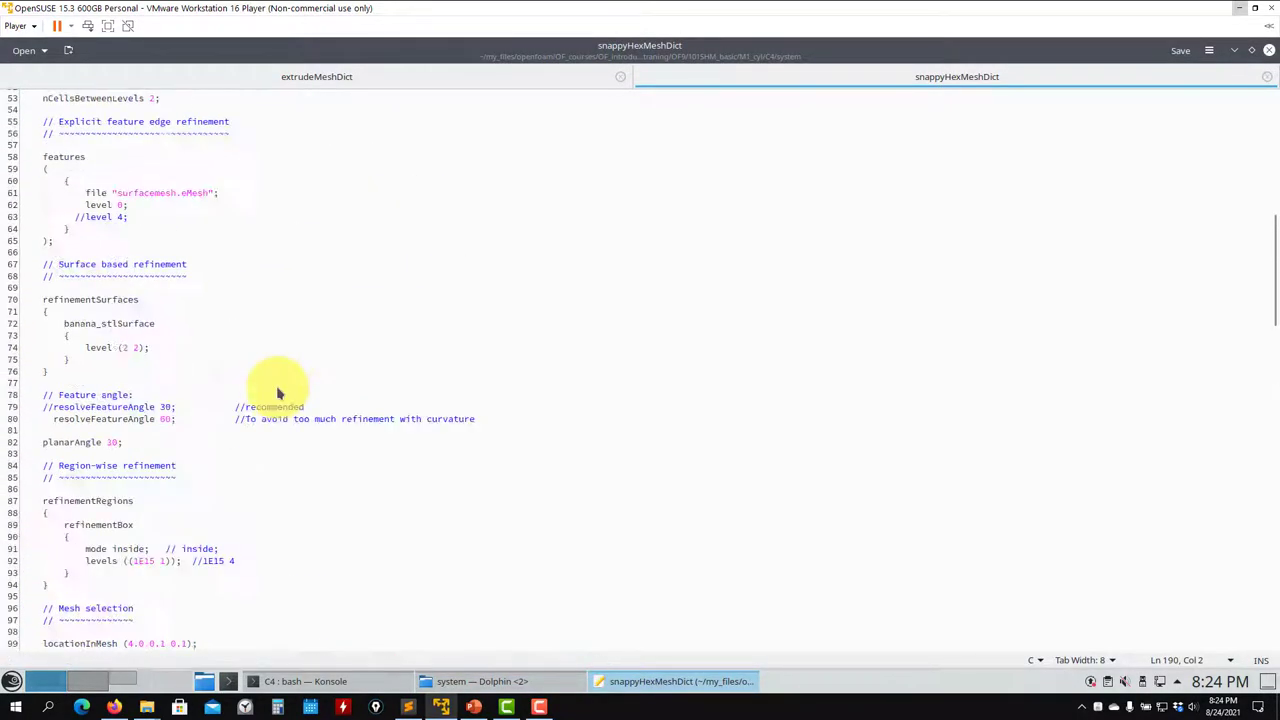
scroll(278, 391, "up", 6)
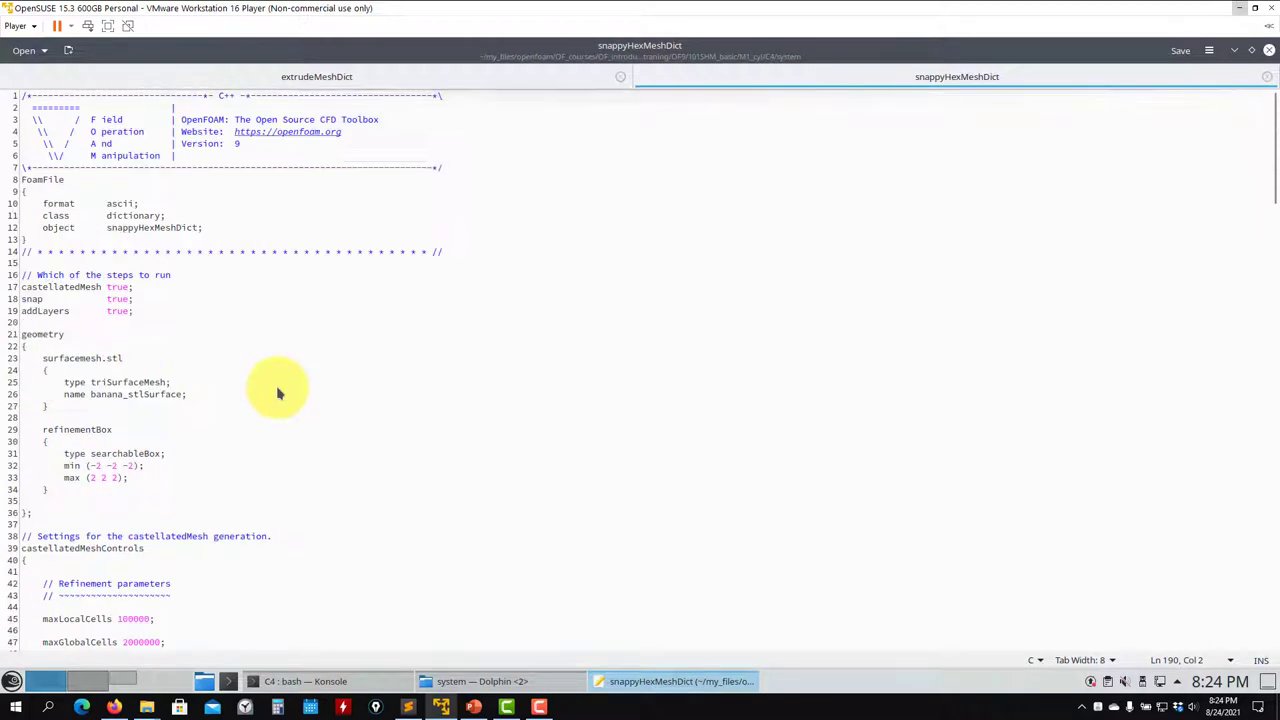
scroll(278, 391, "down", 20)
scroll(278, 391, "down", 5)
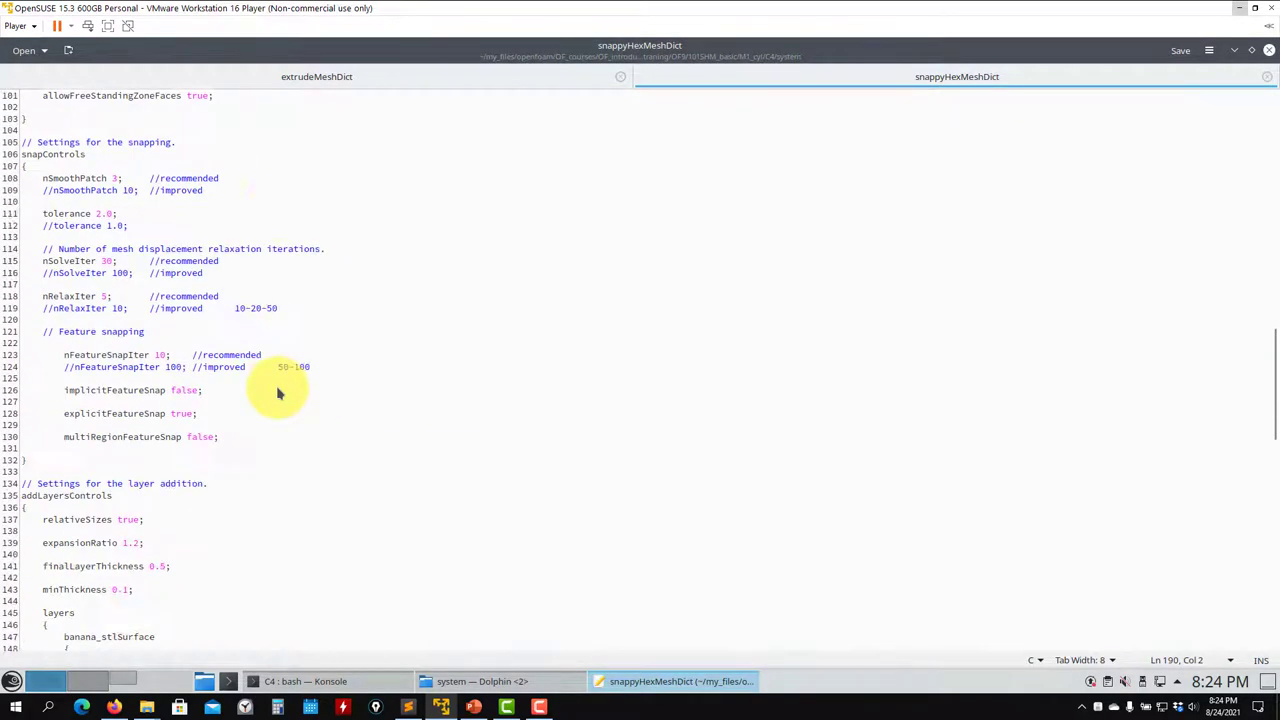
- Set implicitFeatureSnap true and explicitFeatureSnap false, comment them '//Recommended for 2D'/'//Disabled for 3D', and save
left_click(64, 390)
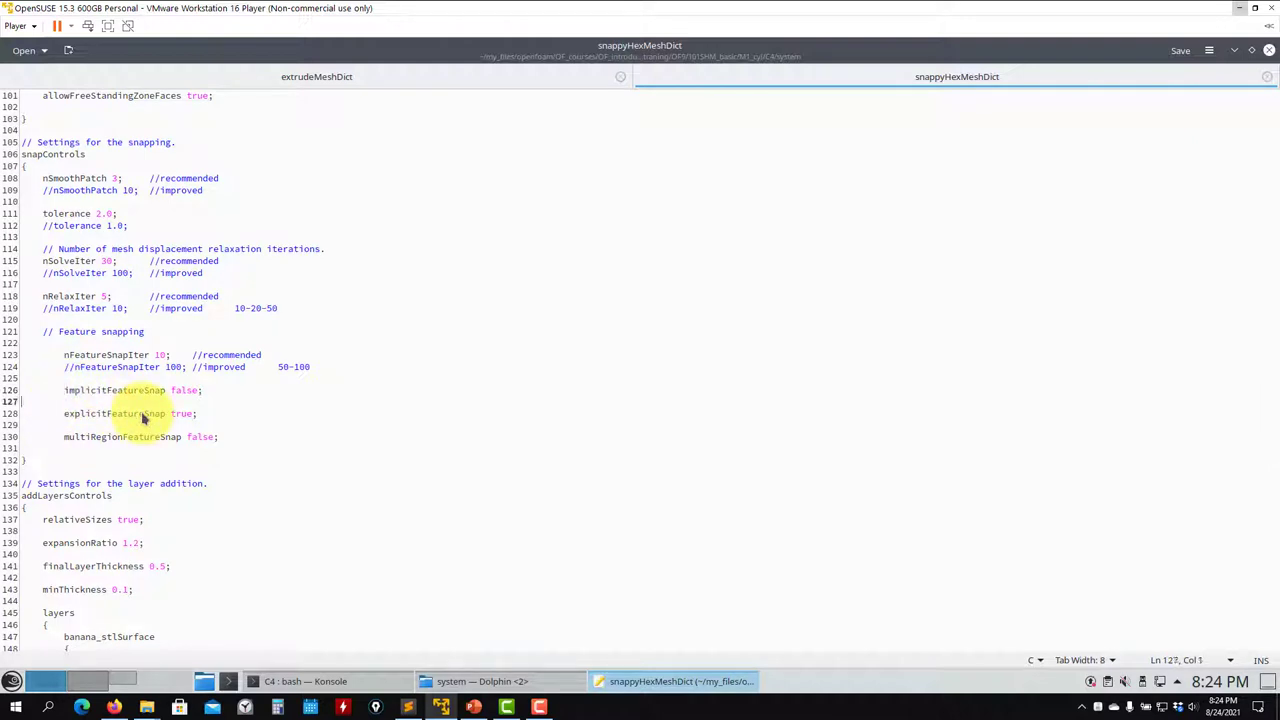
key("BackSpace")
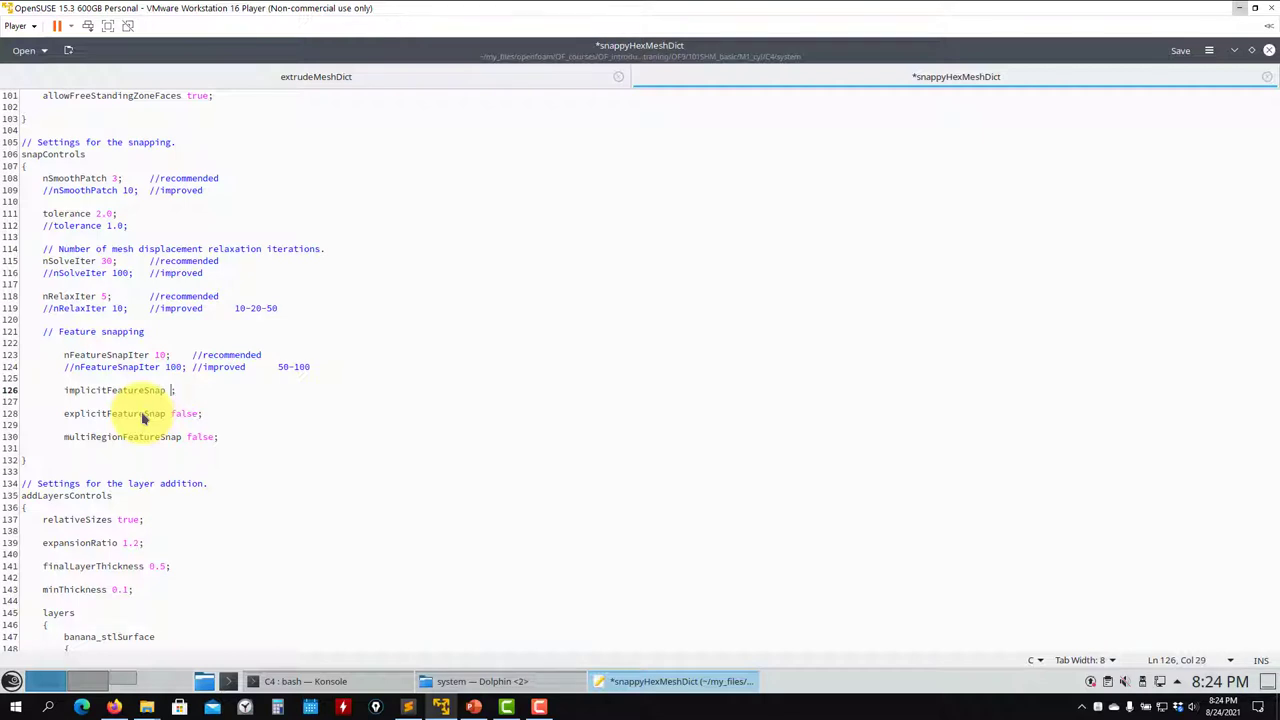
key("Return")
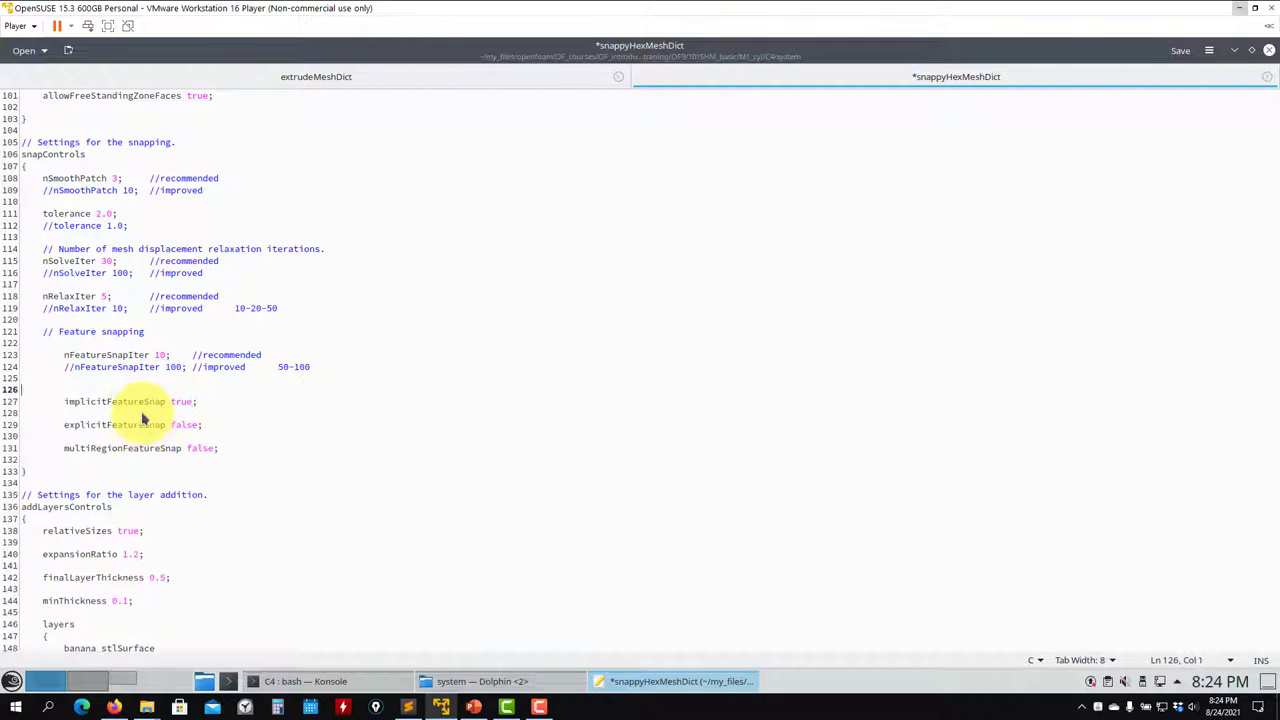
type("//Recommended for 2D")
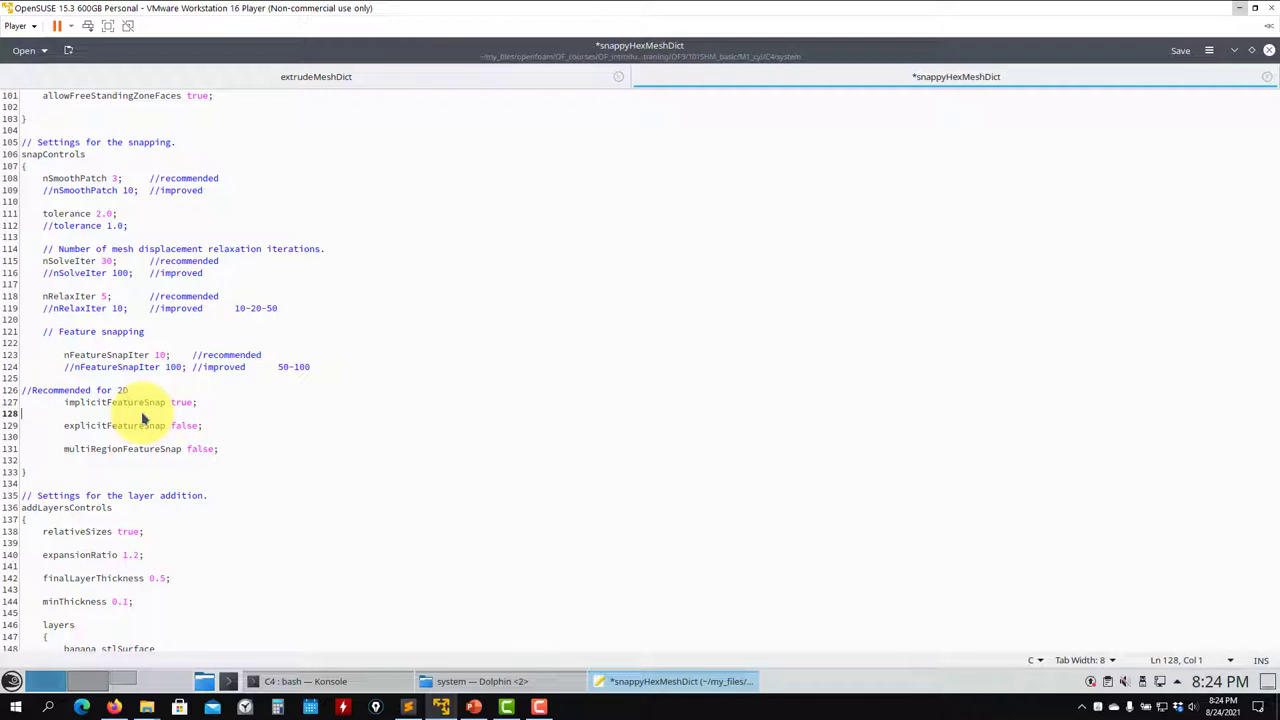
key("Return")
type("//Disabled for 3D")
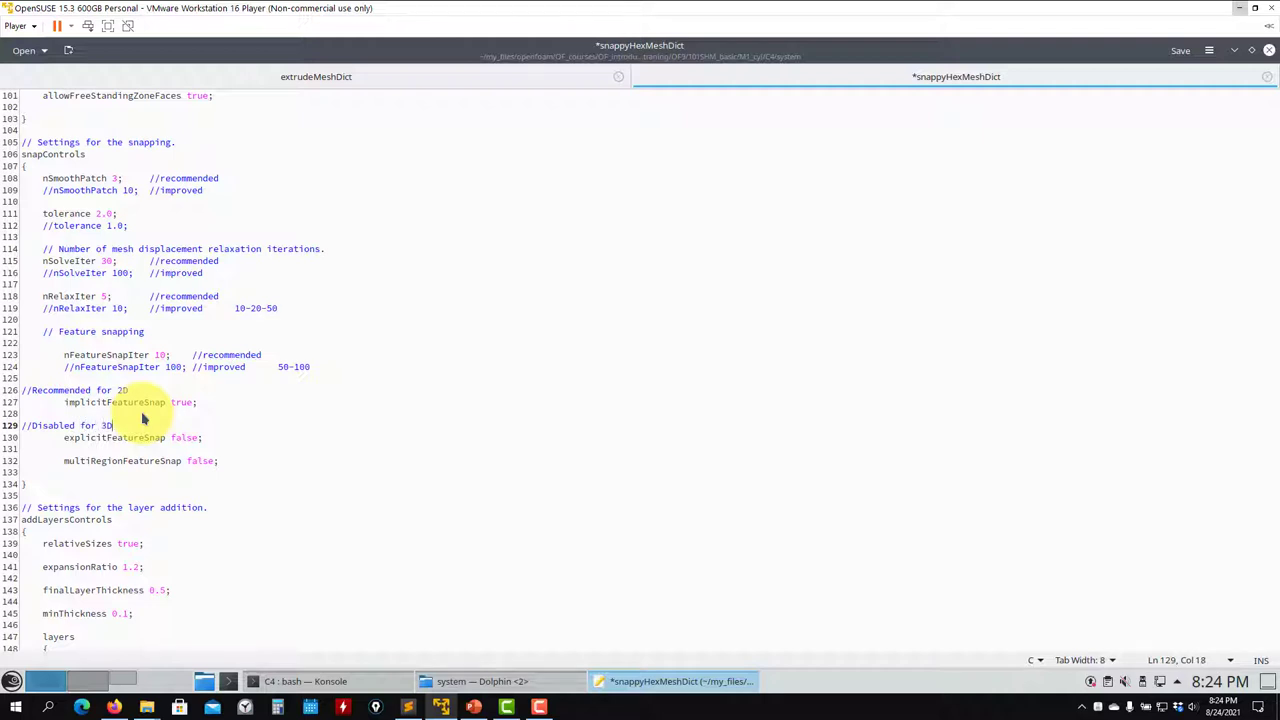
key("ctrl+s")
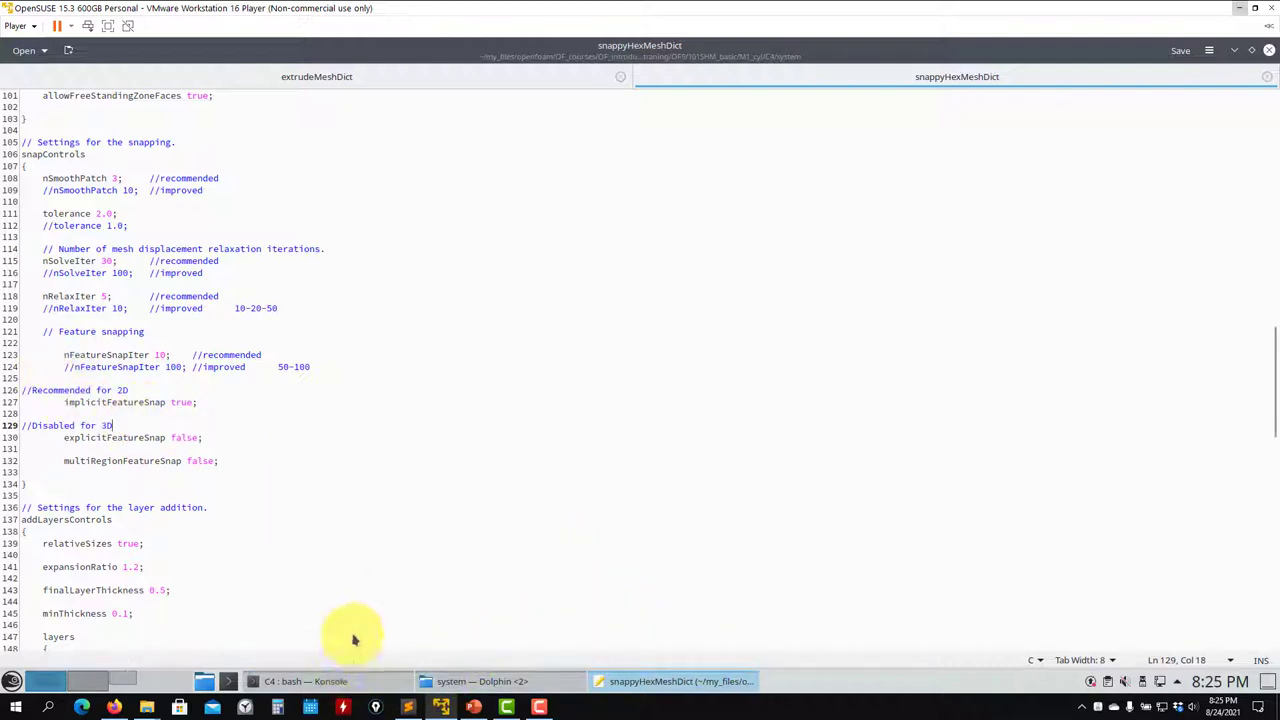
- In Konsole, list the case, run sh run_3Dmesh.sh (4848 cells), then launch paraFoam
key("alt+Tab")
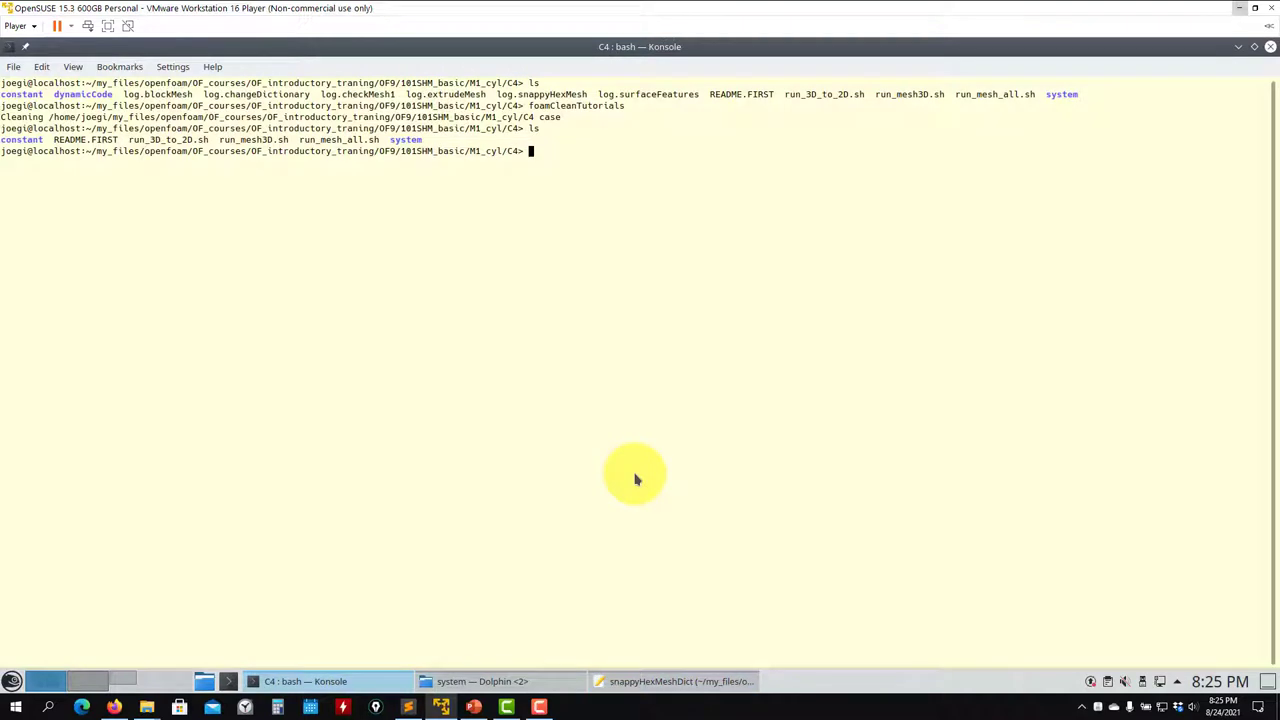
type("ls")
key("Return")
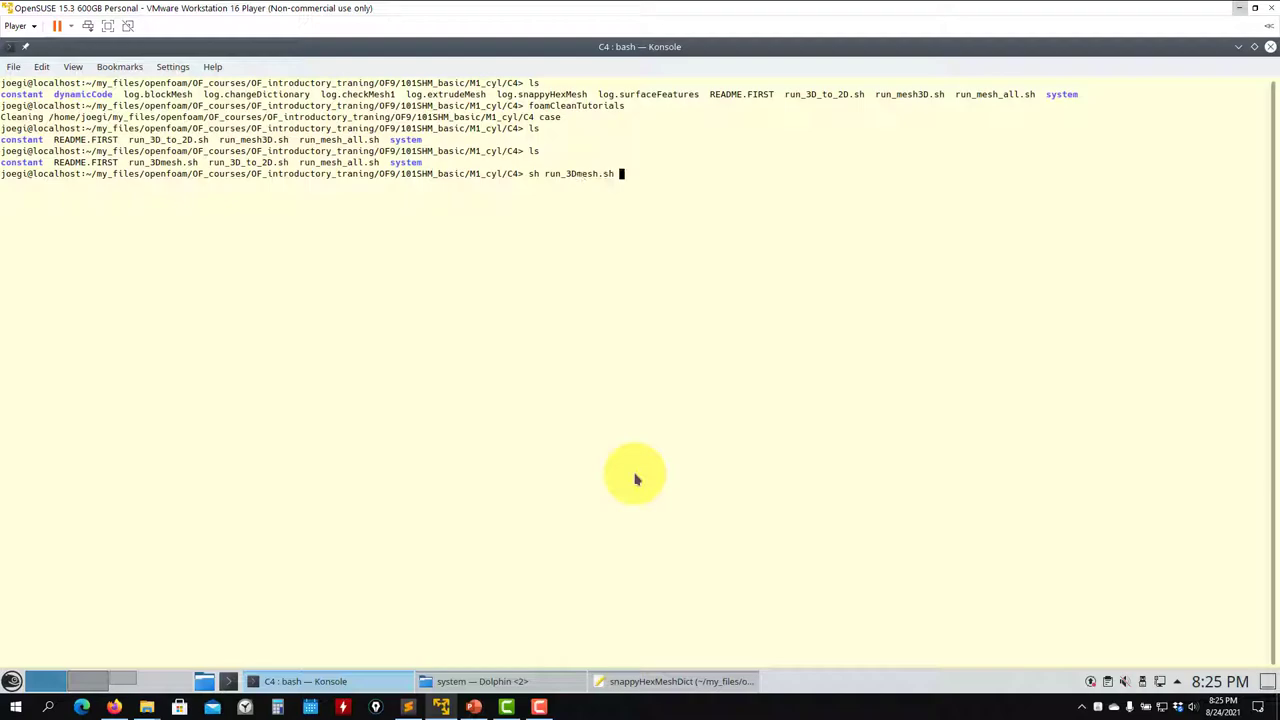
key("Return")
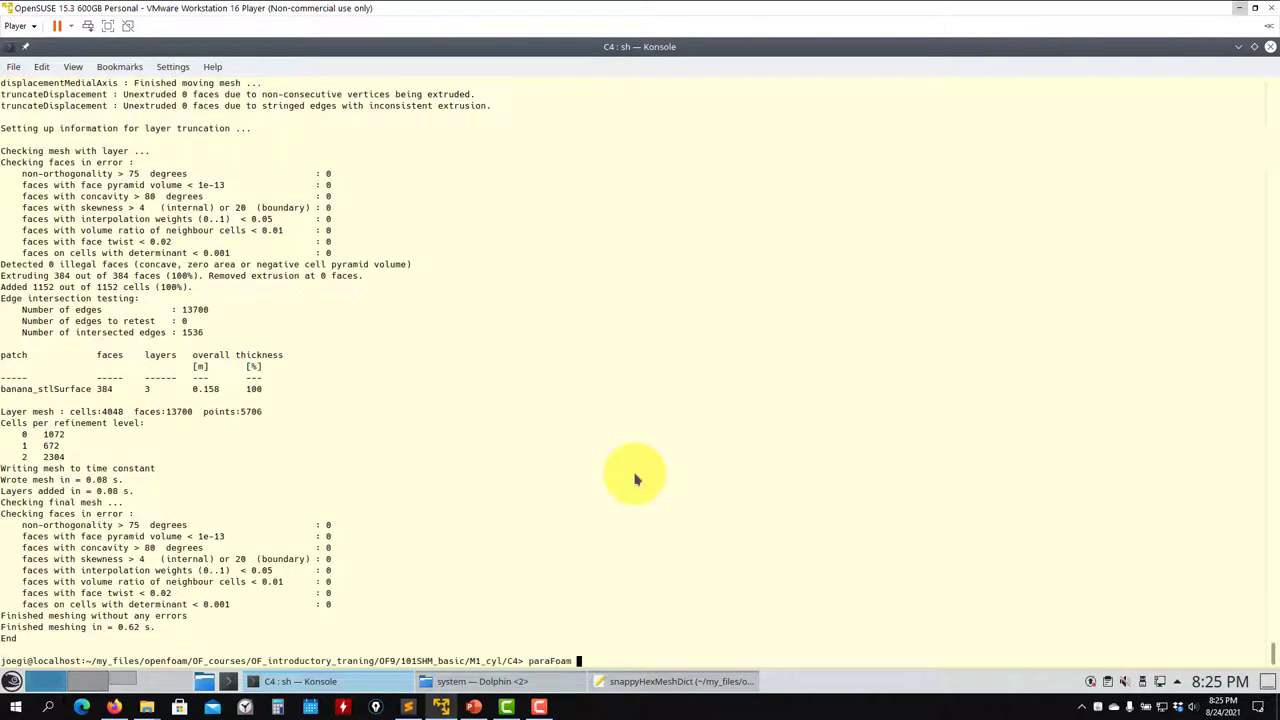
key("Return")
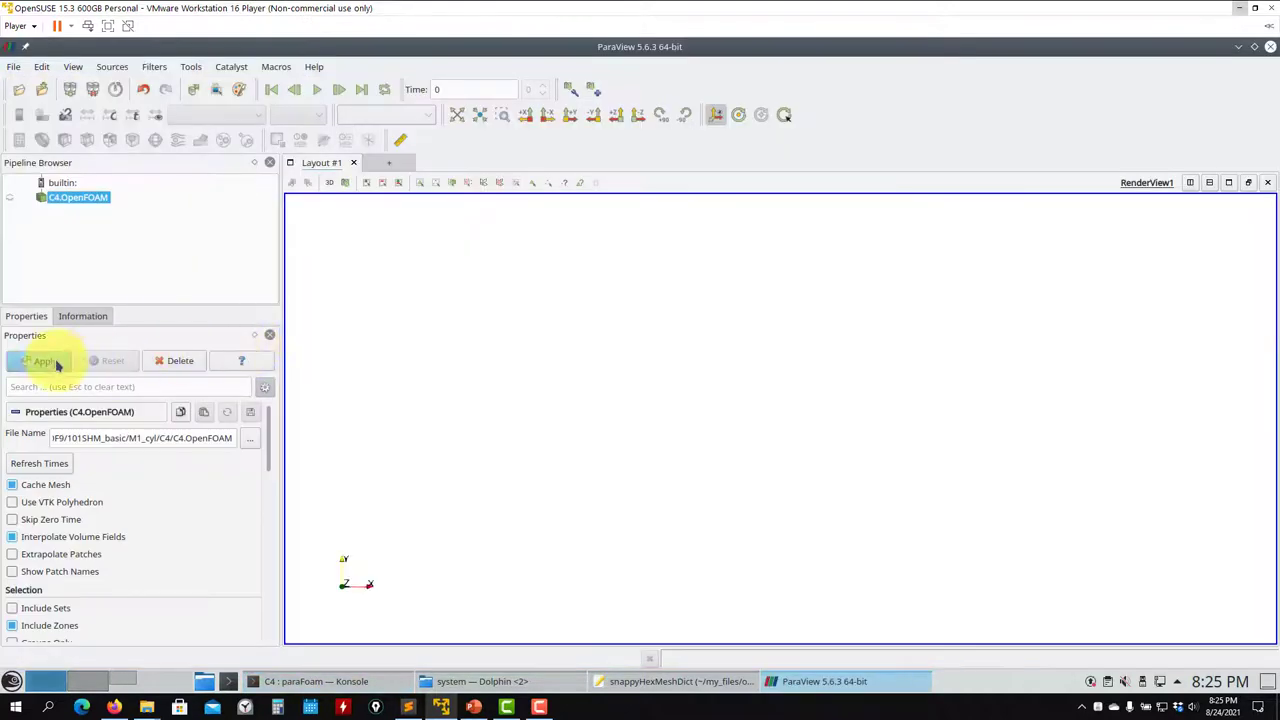
- Apply the C4 mesh as Surface With Edges, rotate to view the hole's inner wall, then close ParaView
left_click(47, 360)
left_click(420, 115)
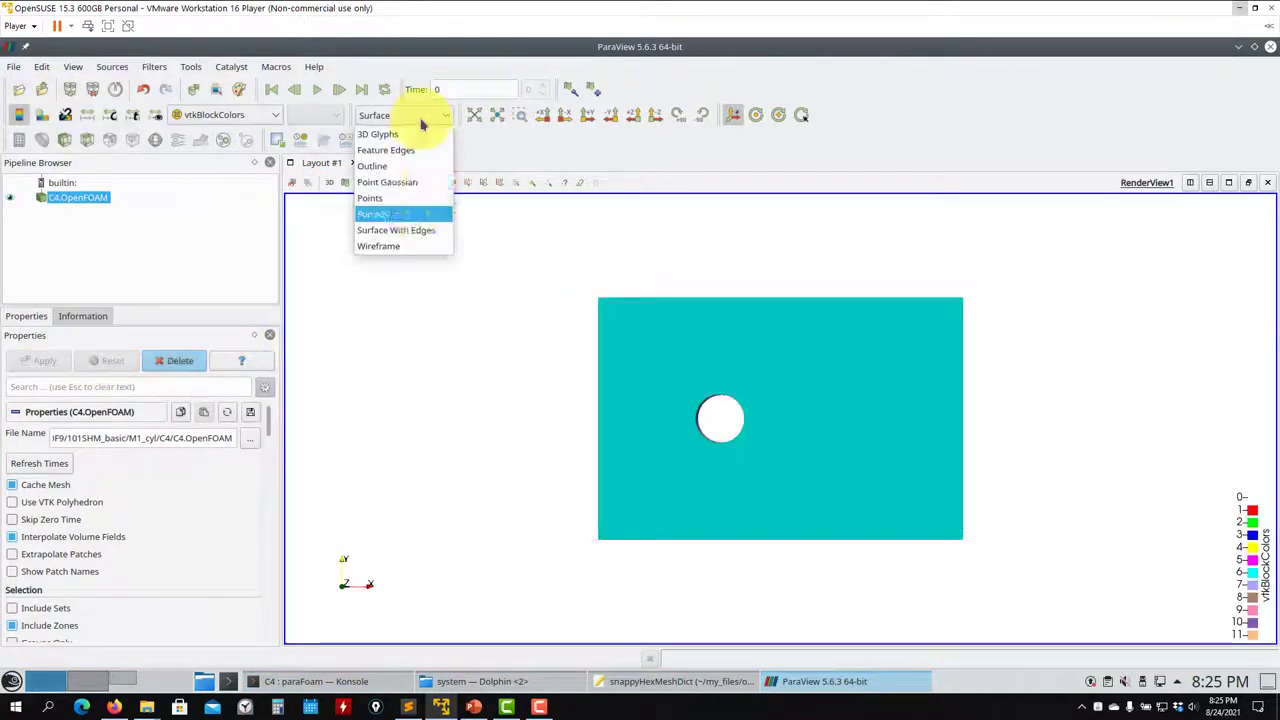
left_click(414, 230)
scroll(680, 491, "up", 5)
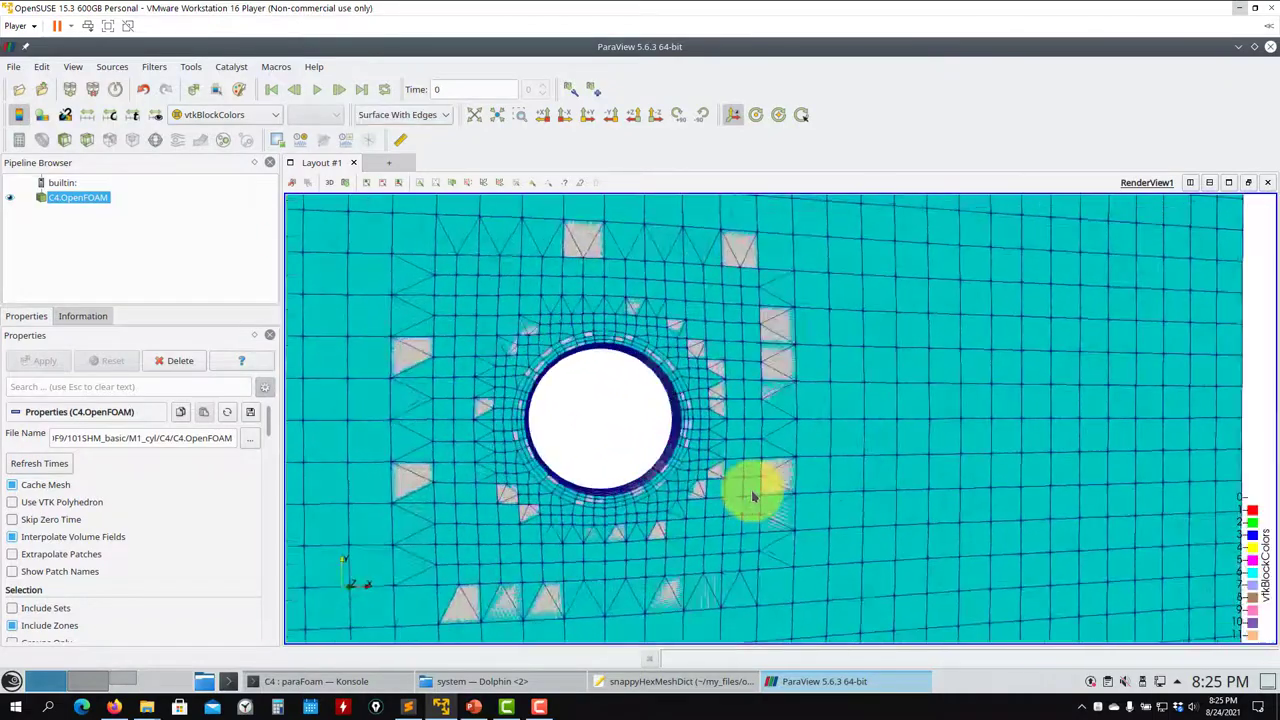
mouse_move(751, 491)
left_mouse_down()
mouse_move(548, 433)
mouse_move(620, 491)
mouse_move(551, 377)
mouse_move(463, 429)
mouse_move(645, 476)
mouse_move(626, 534)
mouse_move(523, 543)
mouse_move(606, 497)
mouse_move(737, 462)
mouse_move(680, 517)
mouse_move(490, 517)
mouse_move(506, 449)
mouse_move(606, 454)
mouse_move(694, 437)
mouse_move(706, 455)
mouse_move(694, 466)
mouse_move(634, 437)
mouse_move(697, 438)
mouse_move(684, 432)
mouse_move(714, 360)
mouse_move(668, 391)
mouse_move(610, 392)
mouse_move(491, 320)
mouse_move(619, 347)
mouse_move(757, 351)
mouse_move(680, 351)
mouse_move(723, 371)
mouse_move(576, 374)
mouse_move(549, 397)
mouse_move(432, 341)
left_mouse_up()
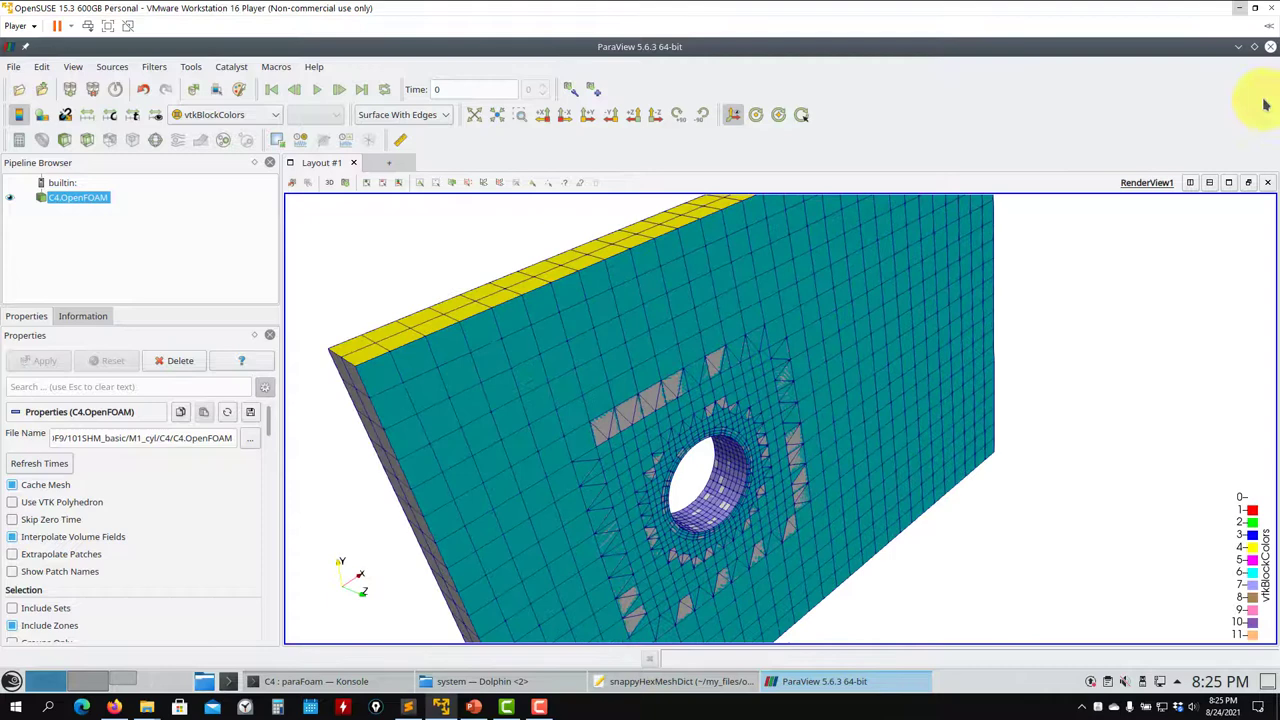
left_click(1270, 47)
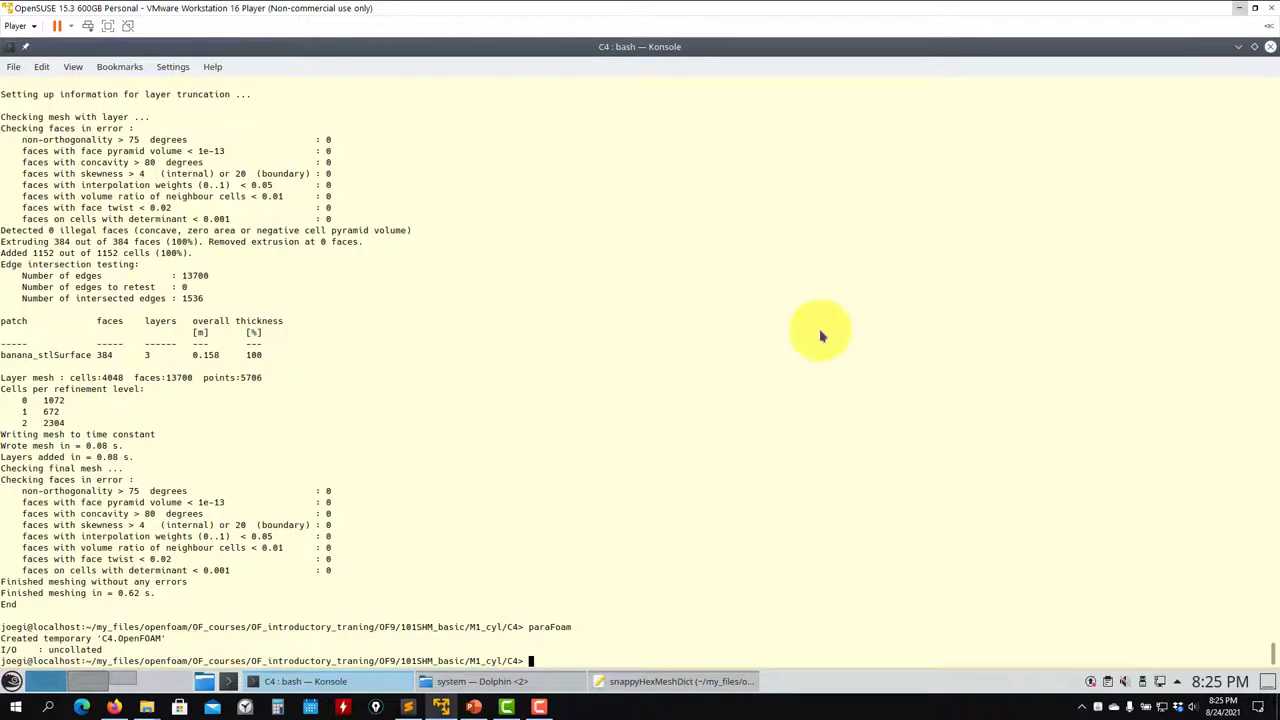
- Run sh run_3D_to_2D.sh so checkMesh reports Mesh OK for 992 cells, then bring Dolphin forward
type("ls")
key("Return")
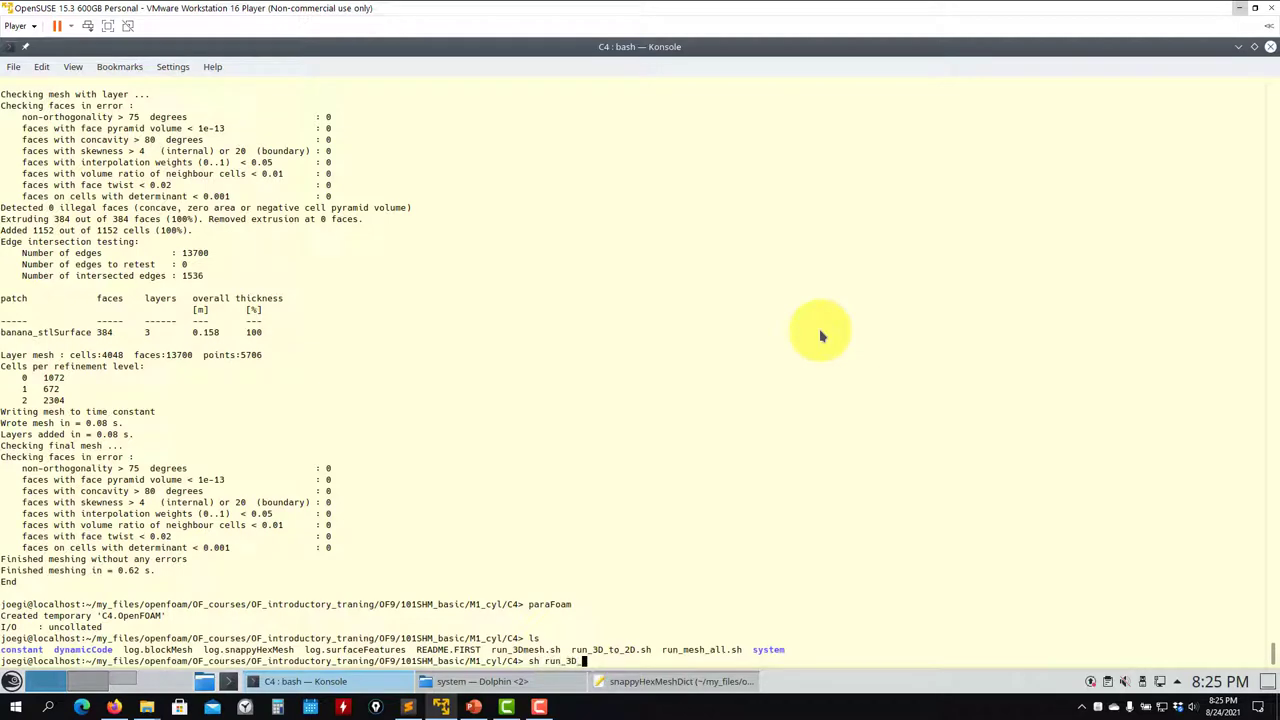
type("sh run_3D_to_2D.sh")
key("Return")
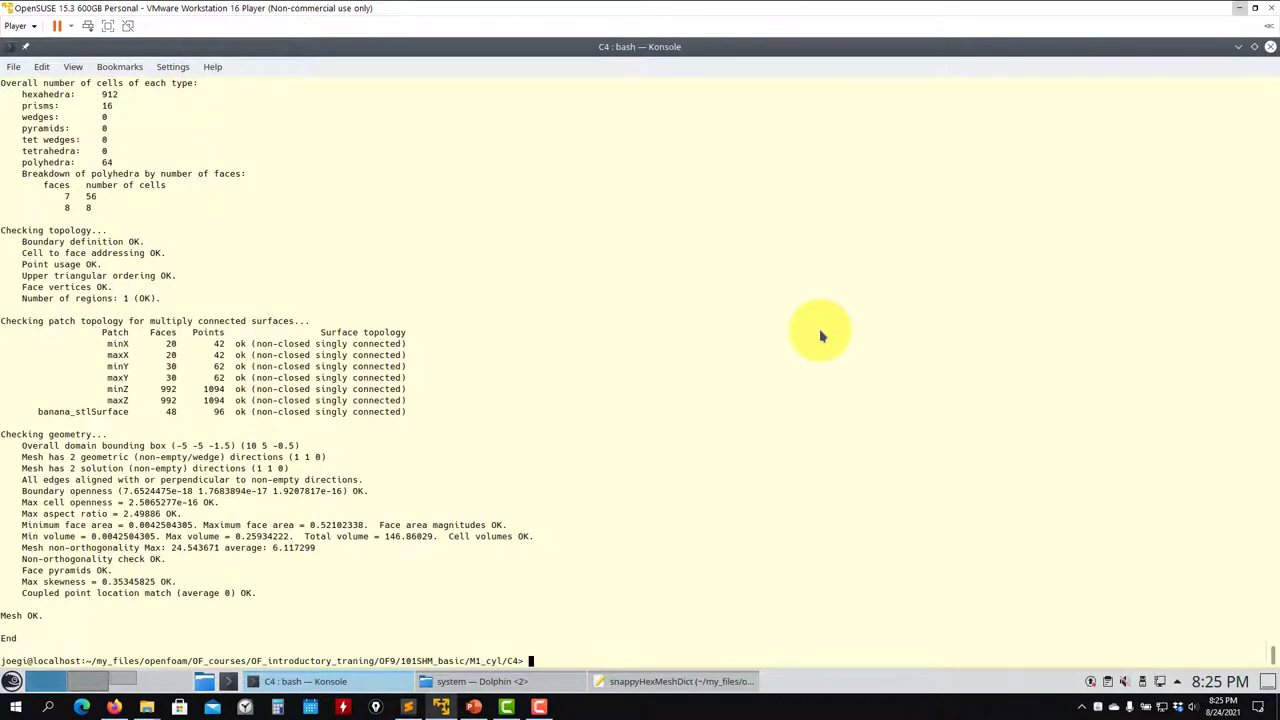
left_click(478, 681)
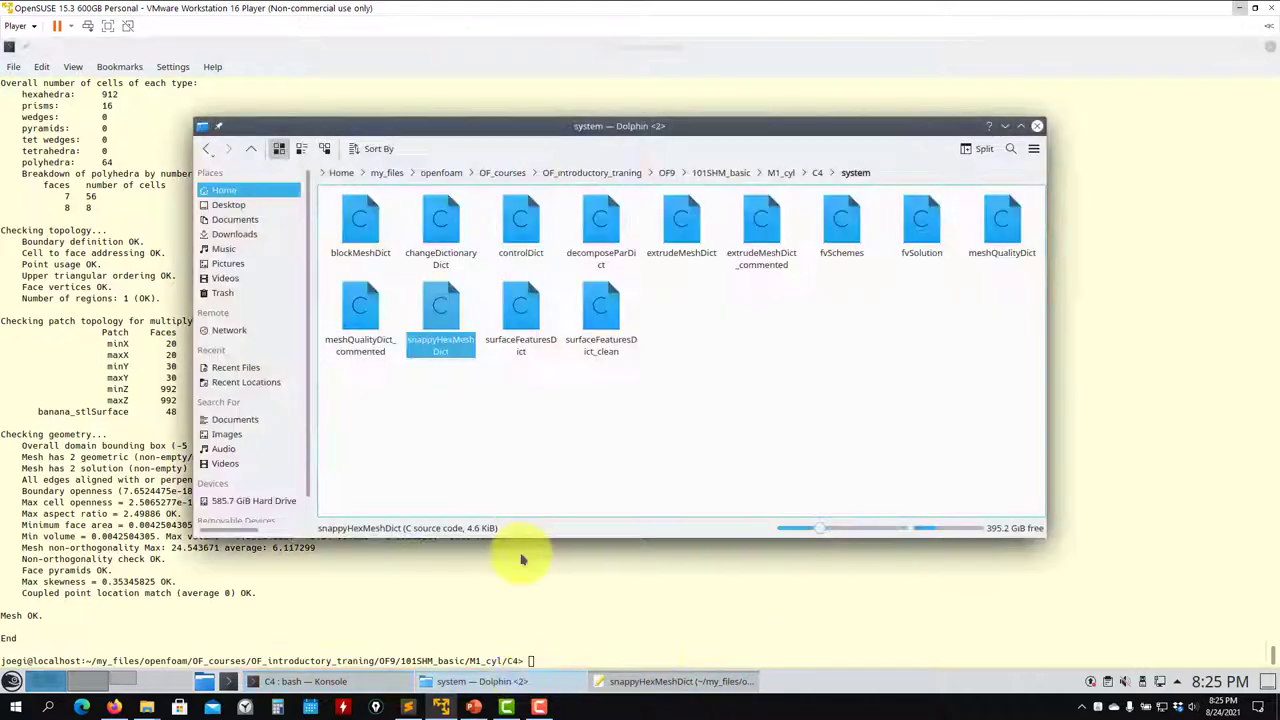
- From the C4 folder, open the three .sh run scripts together in Kate
left_click(815, 178)
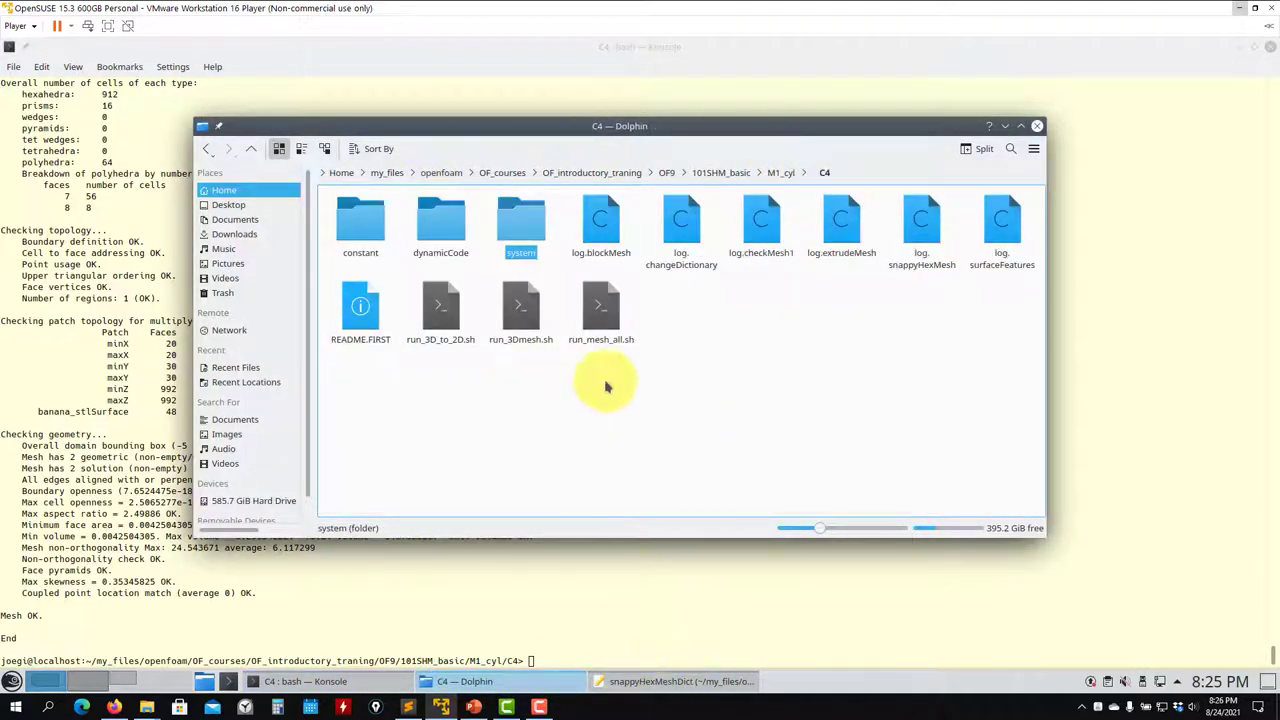
left_click_drag(670, 398, 430, 320)
right_click(448, 323)
mouse_move(560, 350)
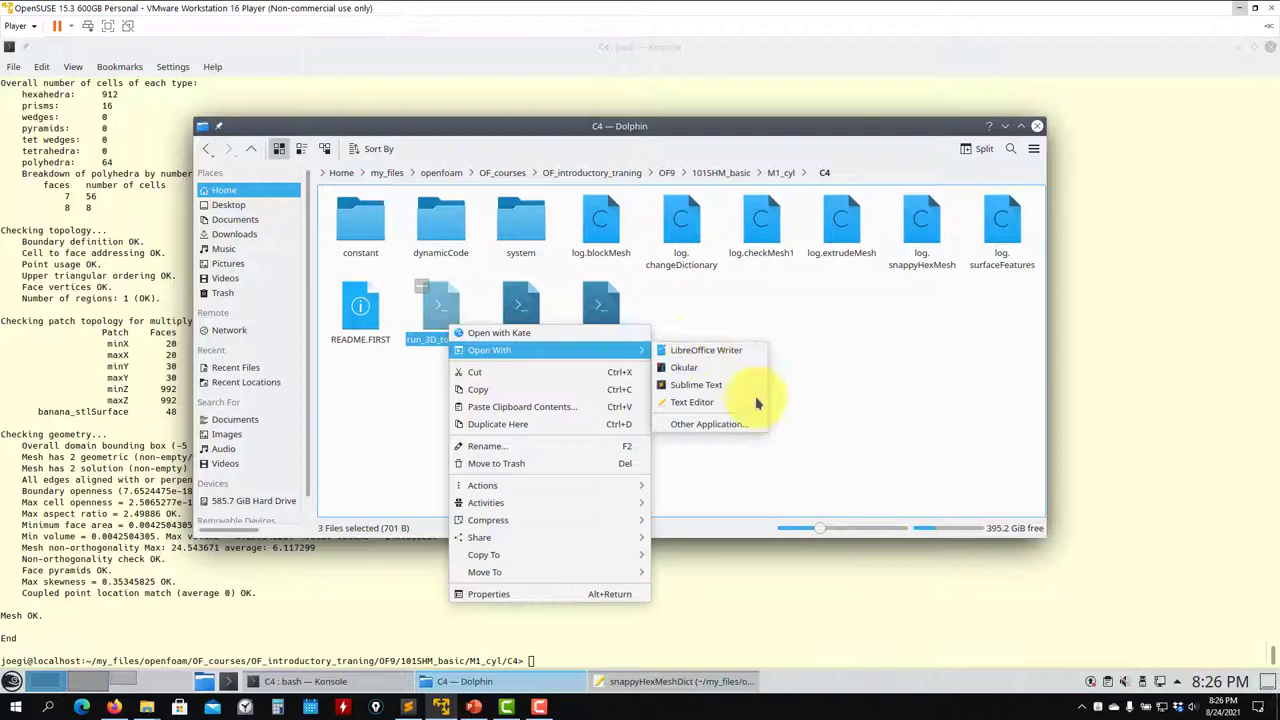
left_click(757, 403)
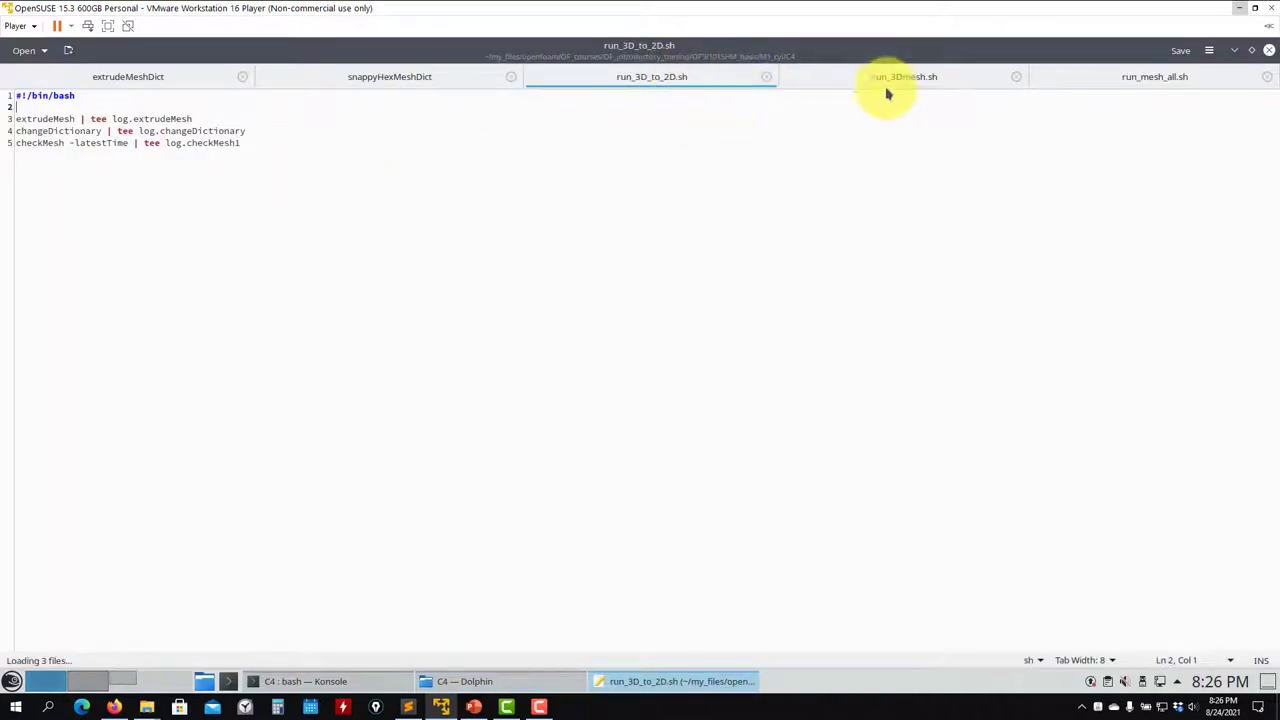
- Review the meshing commands in run_3Dmesh.sh, including the surfaceFeatures line
left_click(886, 93)
left_click_drag(370, 181, 5, 122)
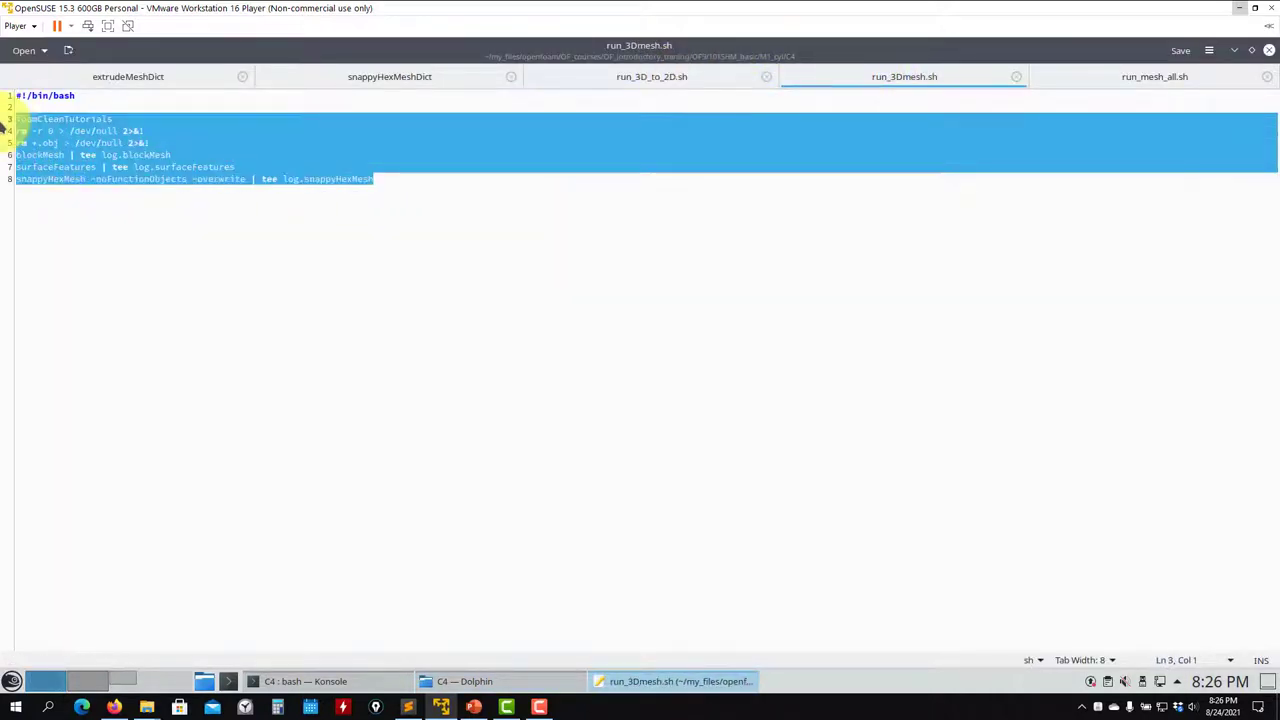
triple_click(41, 171)
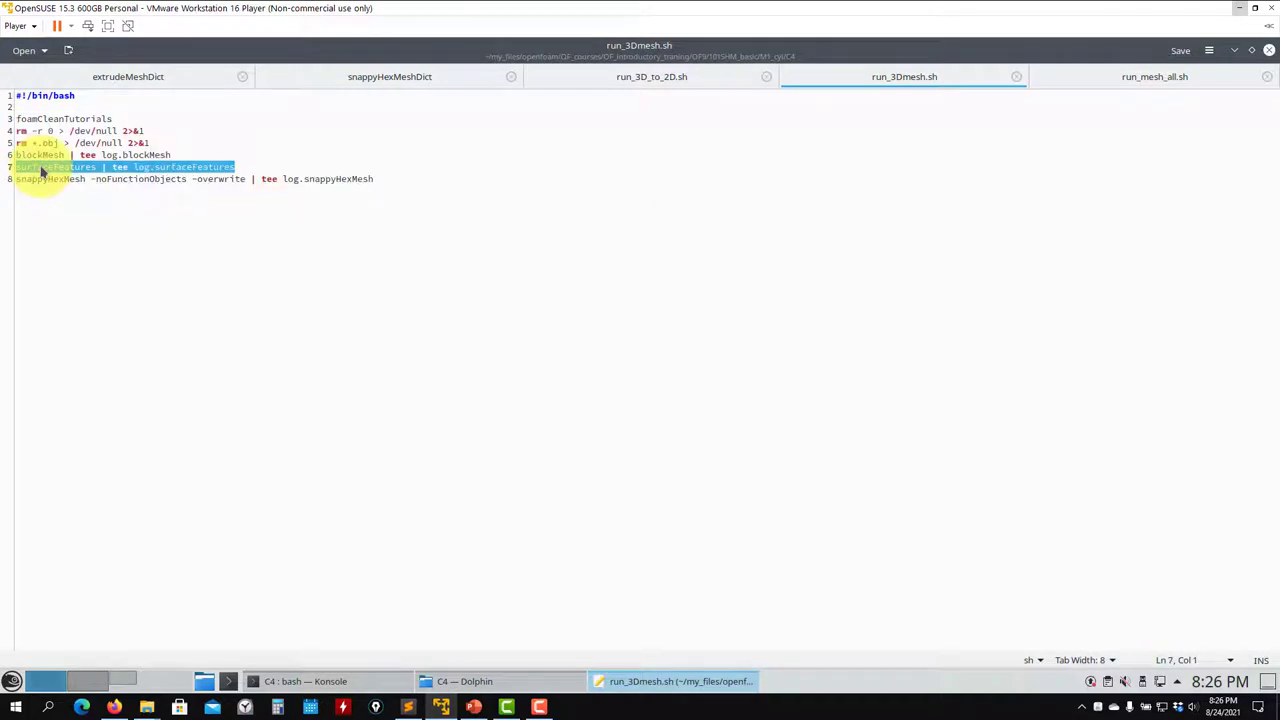
- Review run_3D_to_2D.sh's changeDictionary and checkMesh lines, comparing with the terminal output
left_click(660, 85)
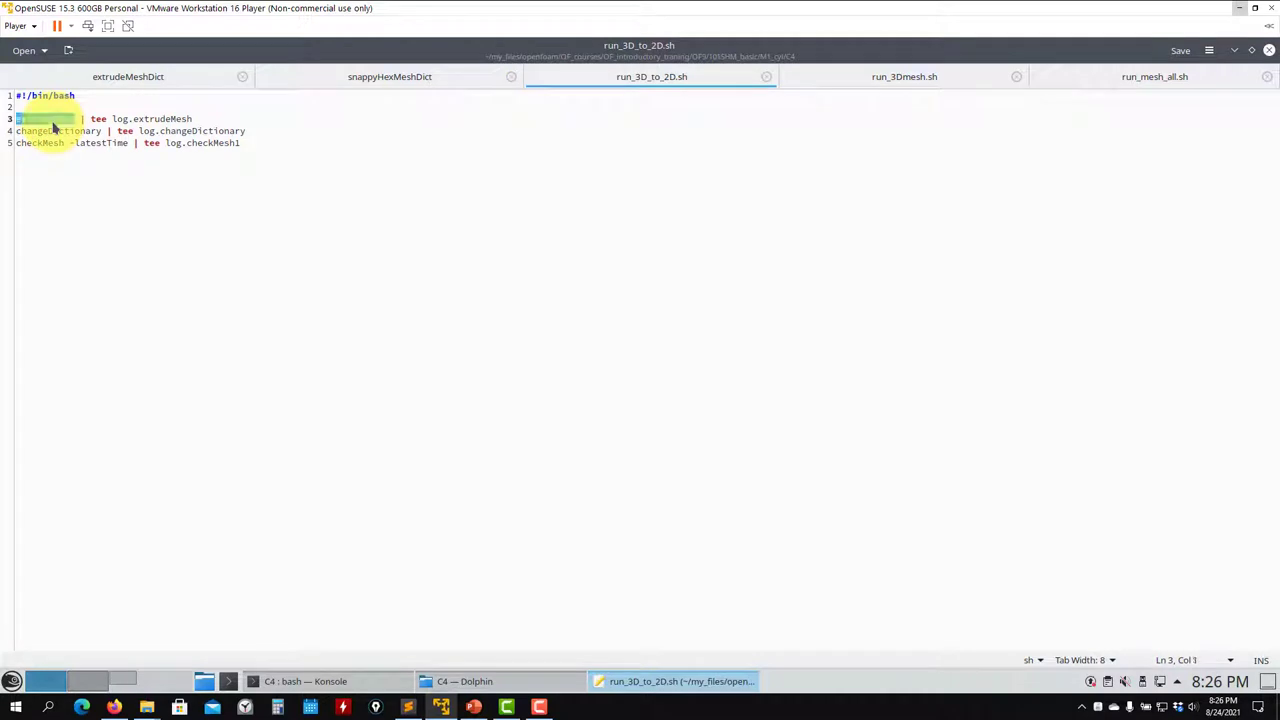
triple_click(84, 130)
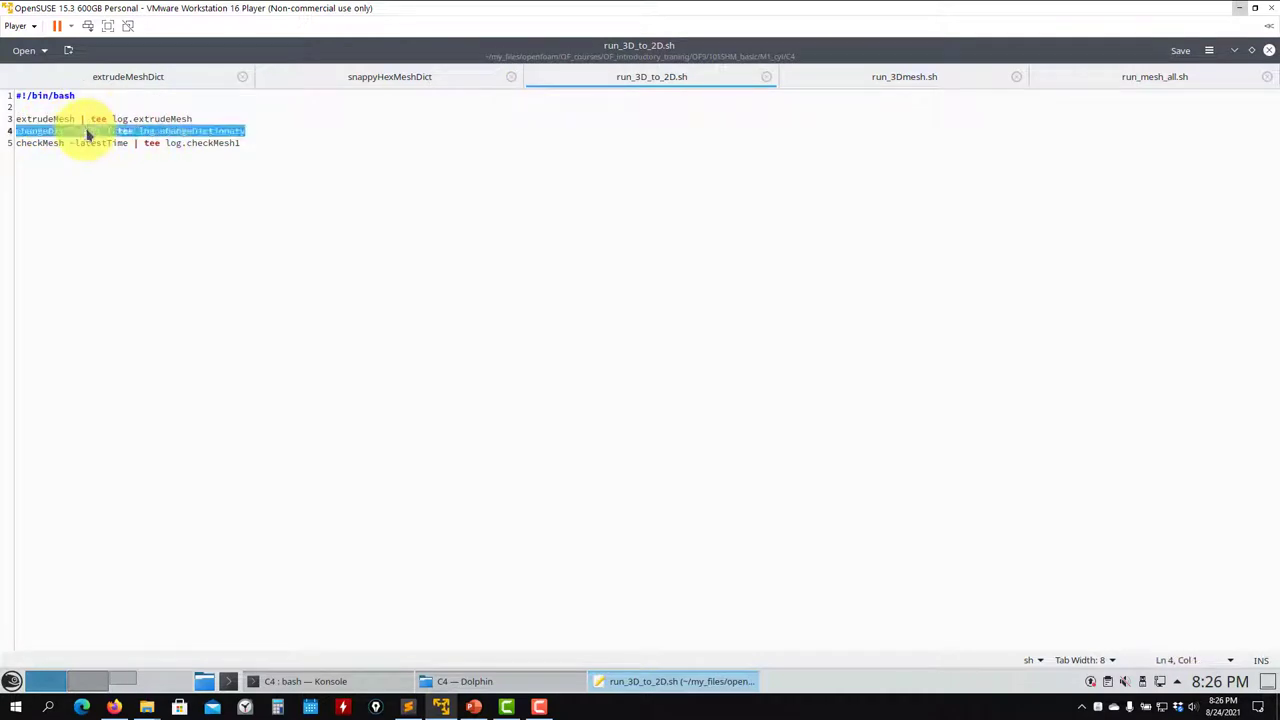
triple_click(58, 143)
triple_click(63, 133)
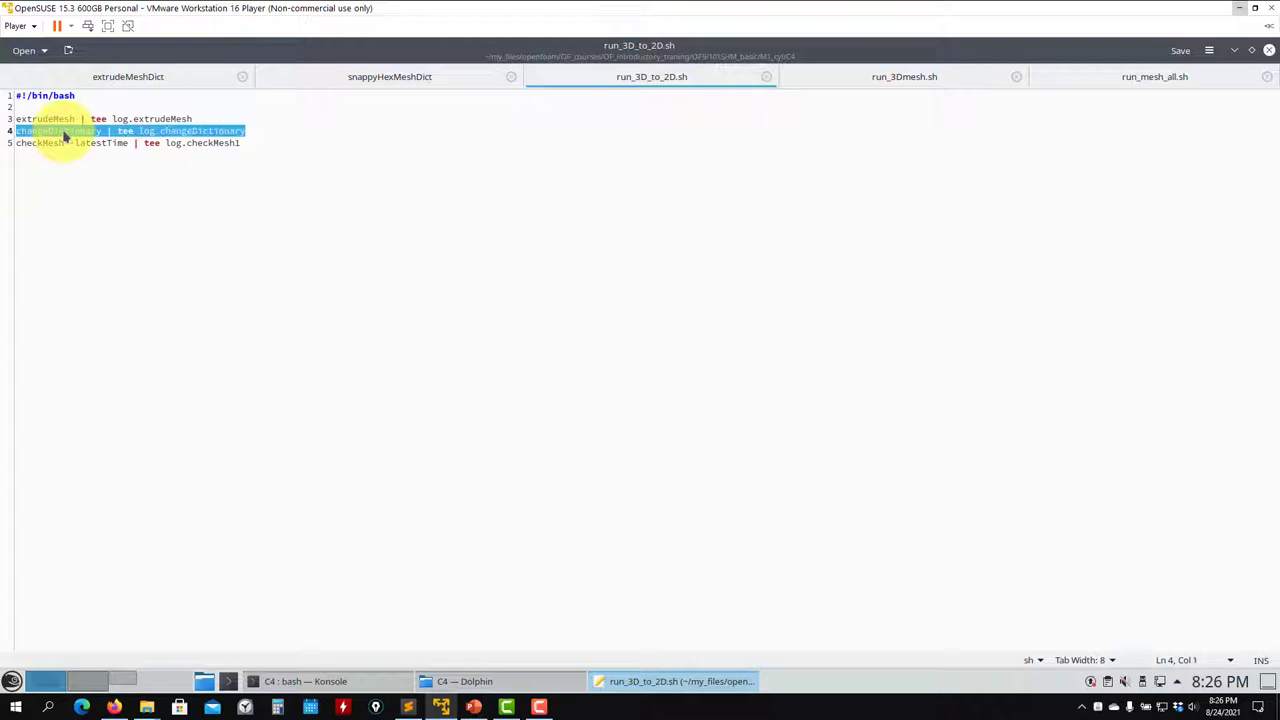
left_click(63, 133)
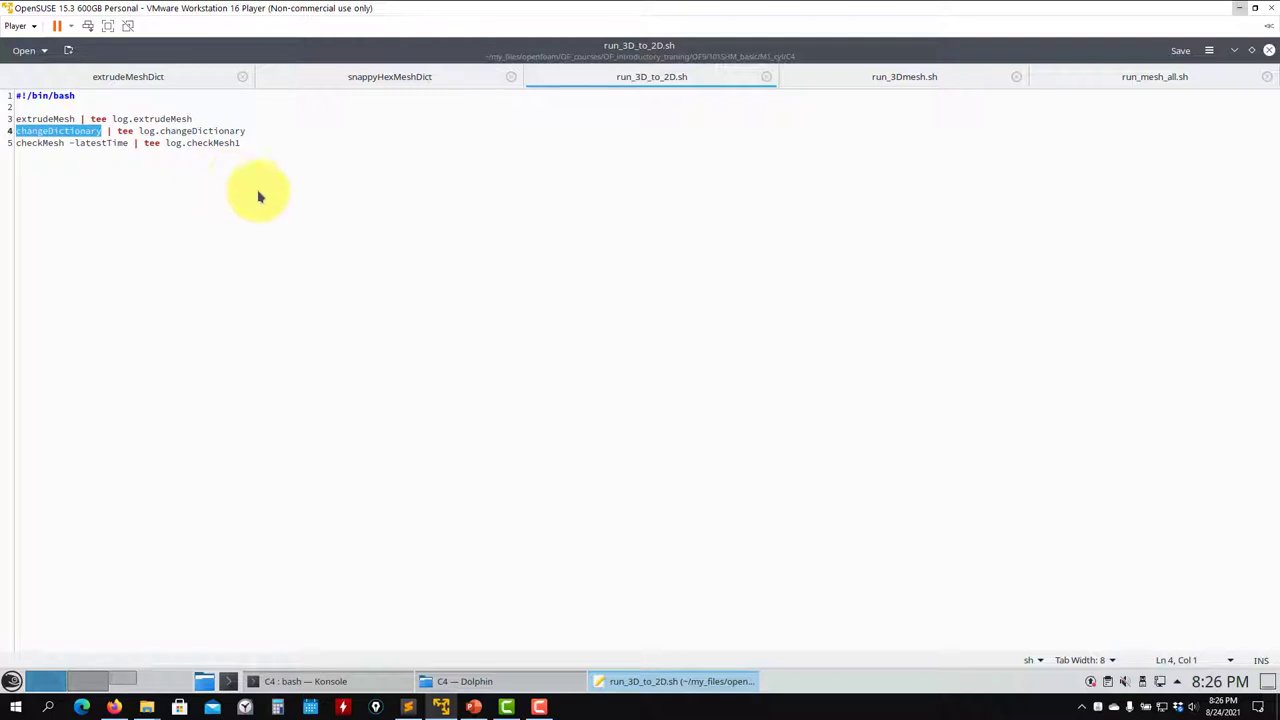
left_click(325, 681)
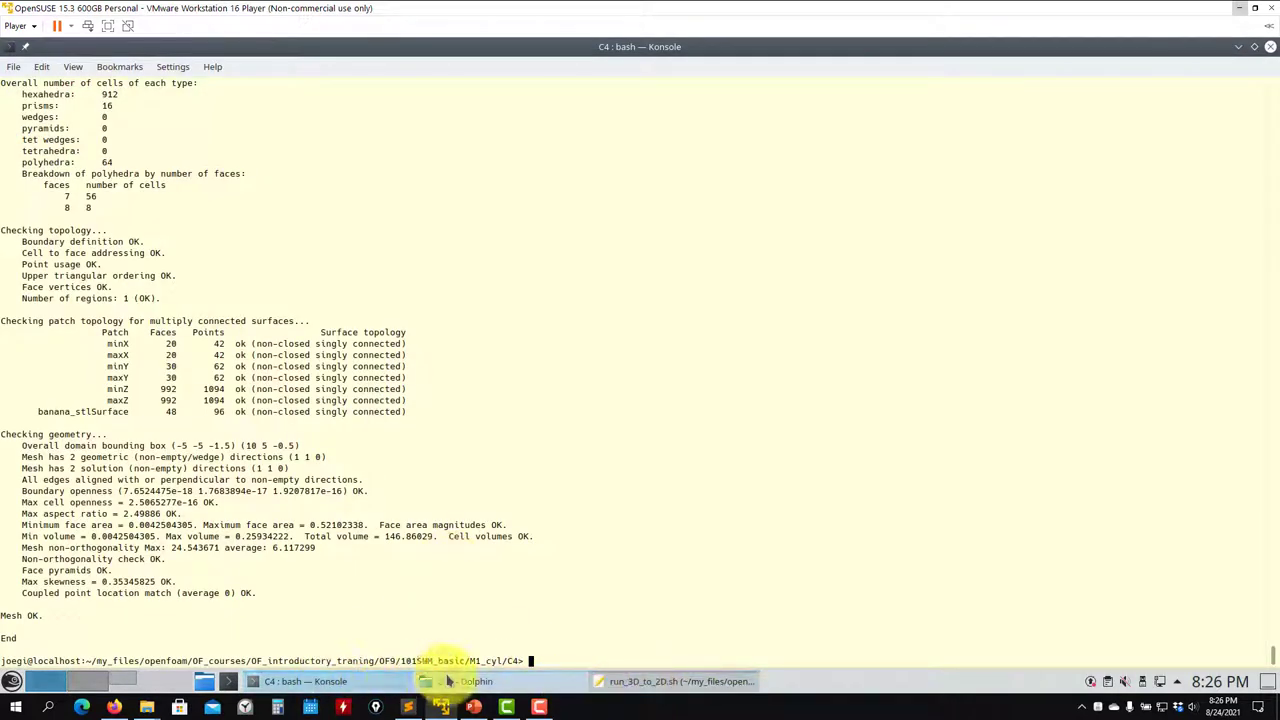
left_click(596, 682)
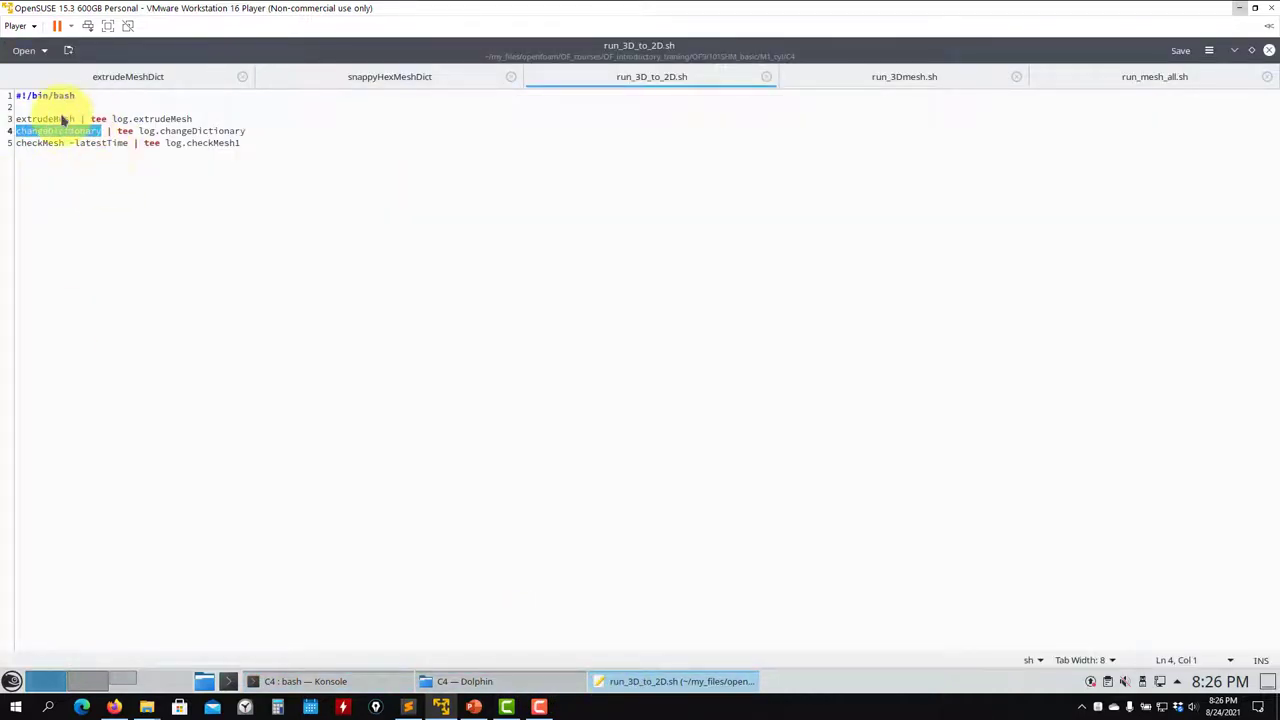
- Drag changeDictionaryDict into Kate, read its minY/maxY symmetry and minZ/maxZ empty entries, then close it
left_click(468, 681)
double_click(520, 225)
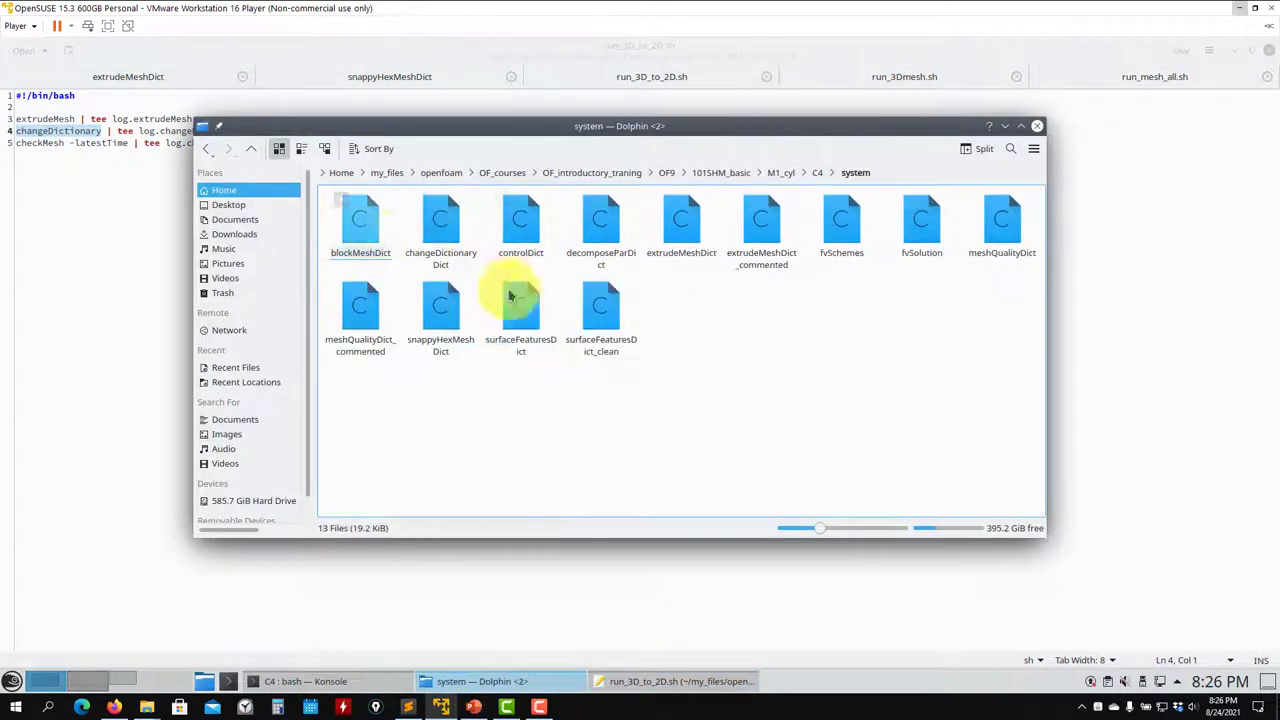
left_click_drag(437, 233, 48, 214)
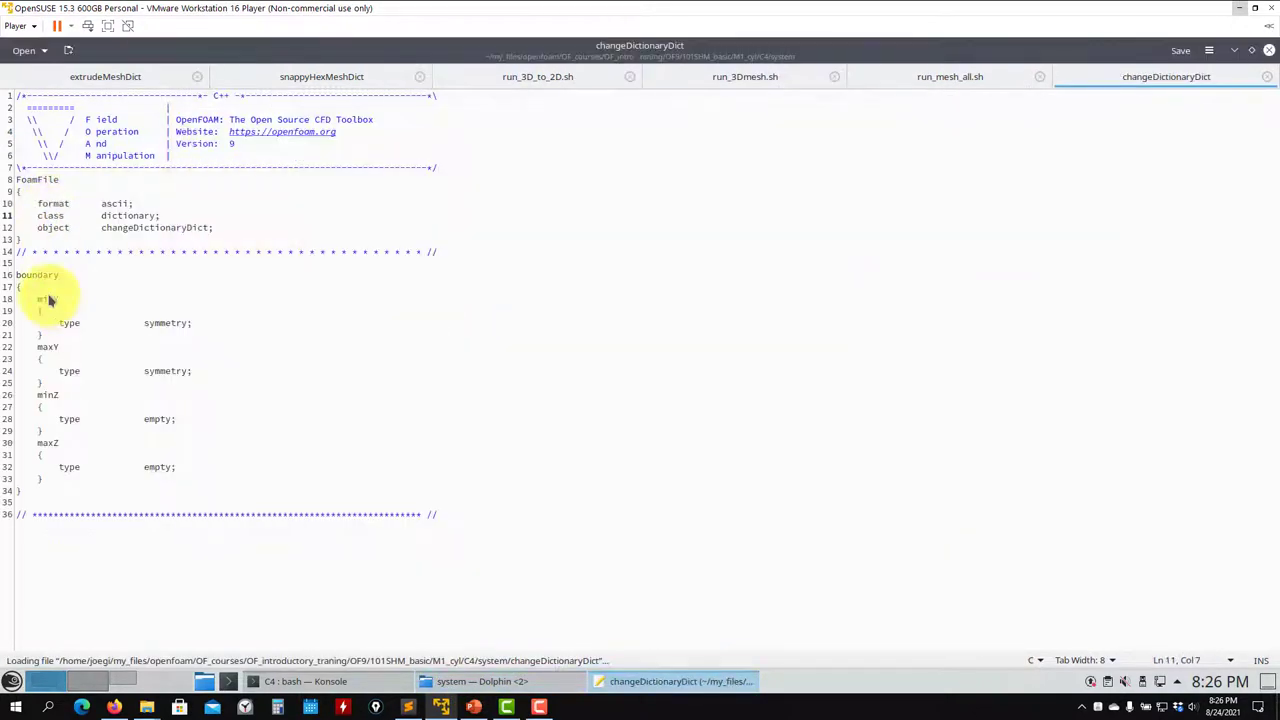
left_click(43, 278)
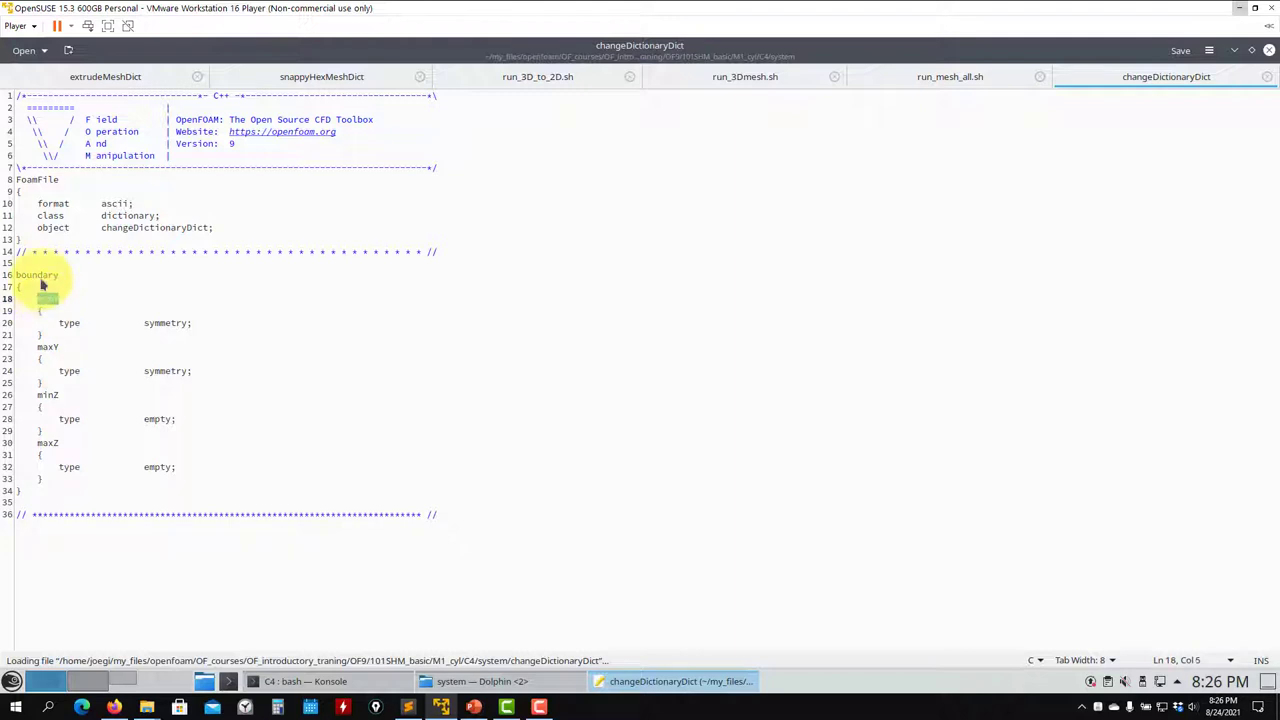
double_click(46, 301)
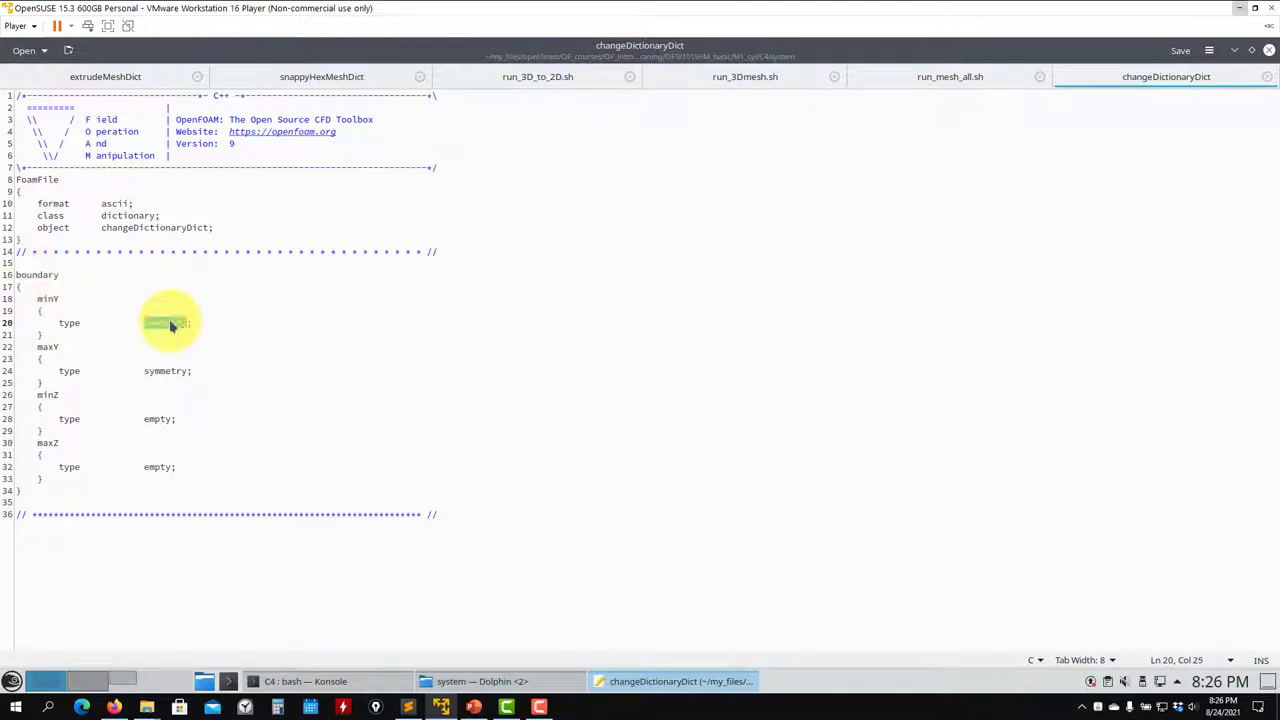
left_click(1267, 77)
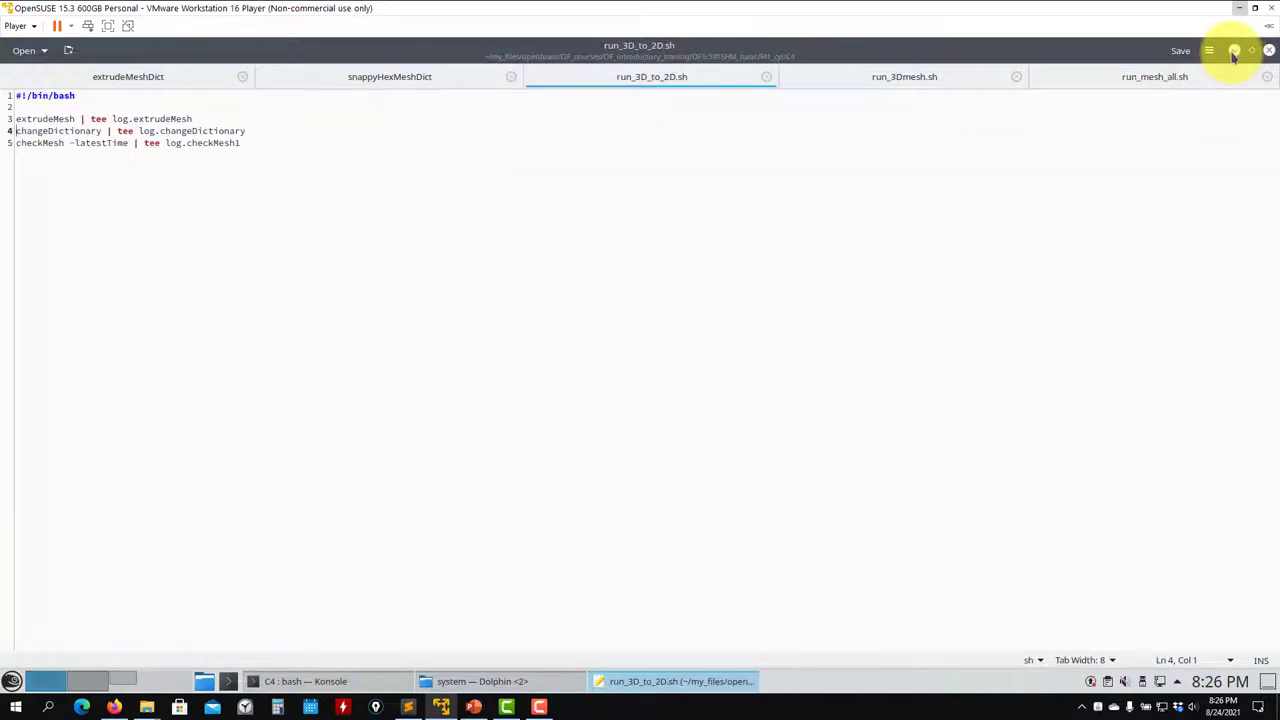
left_click(1234, 51)
- Launch paraFoam on the converted C4 case from Konsole
left_click(115, 463)
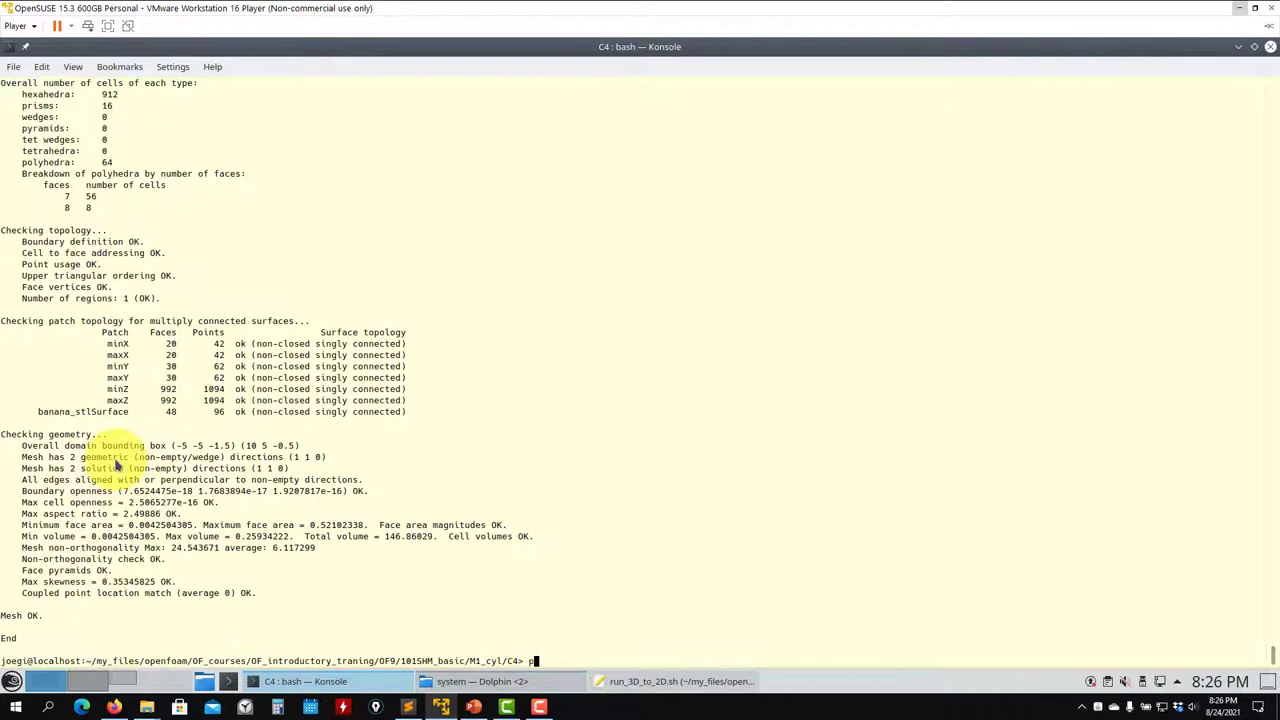
type("oam")
key("Return")
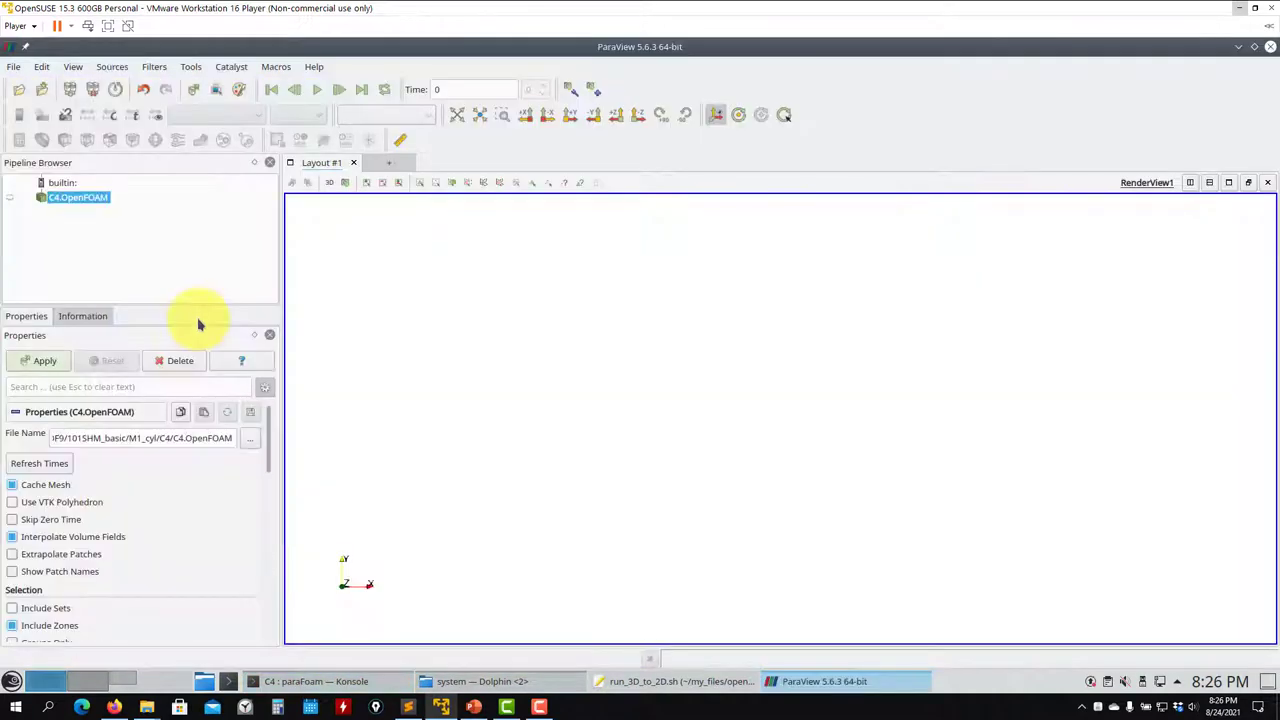
- Apply the mesh as Surface With Edges and orbit and zoom out to see the whole plate
left_click(55, 362)
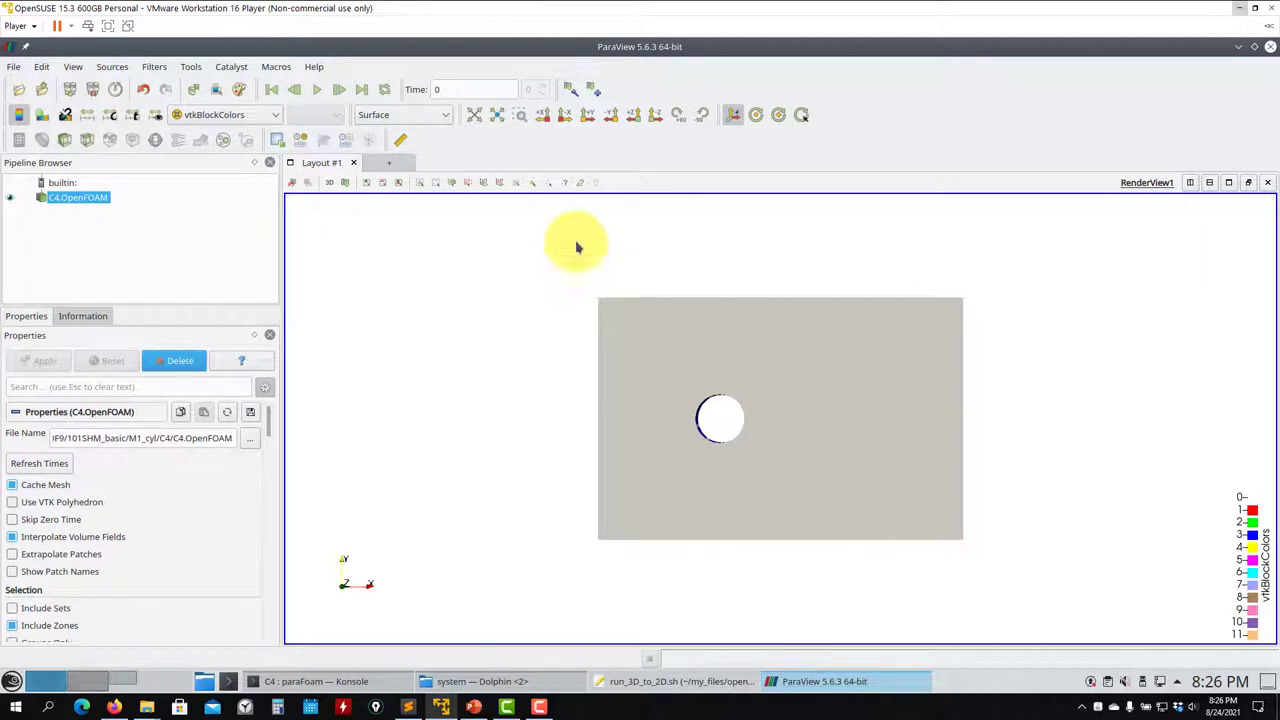
left_click(429, 114)
left_click(412, 230)
left_click_drag(668, 318, 674, 343)
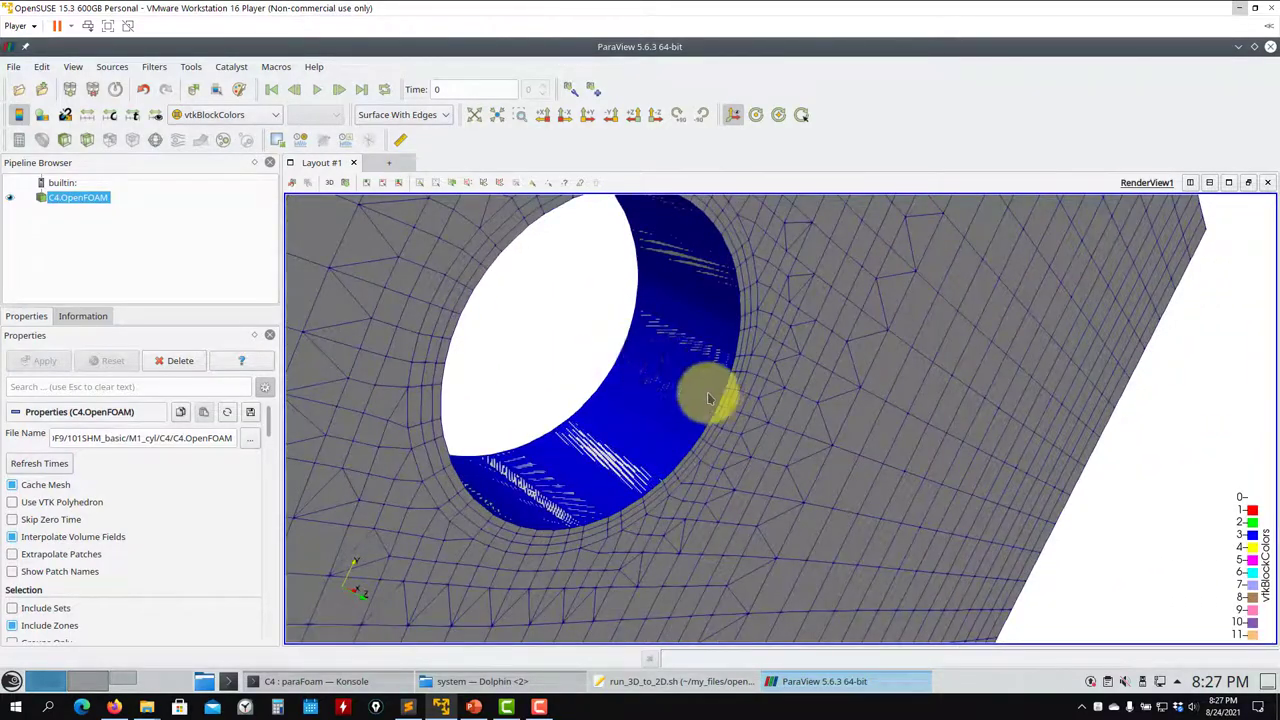
scroll(921, 383, "down", 5)
left_click_drag(709, 417, 843, 320)
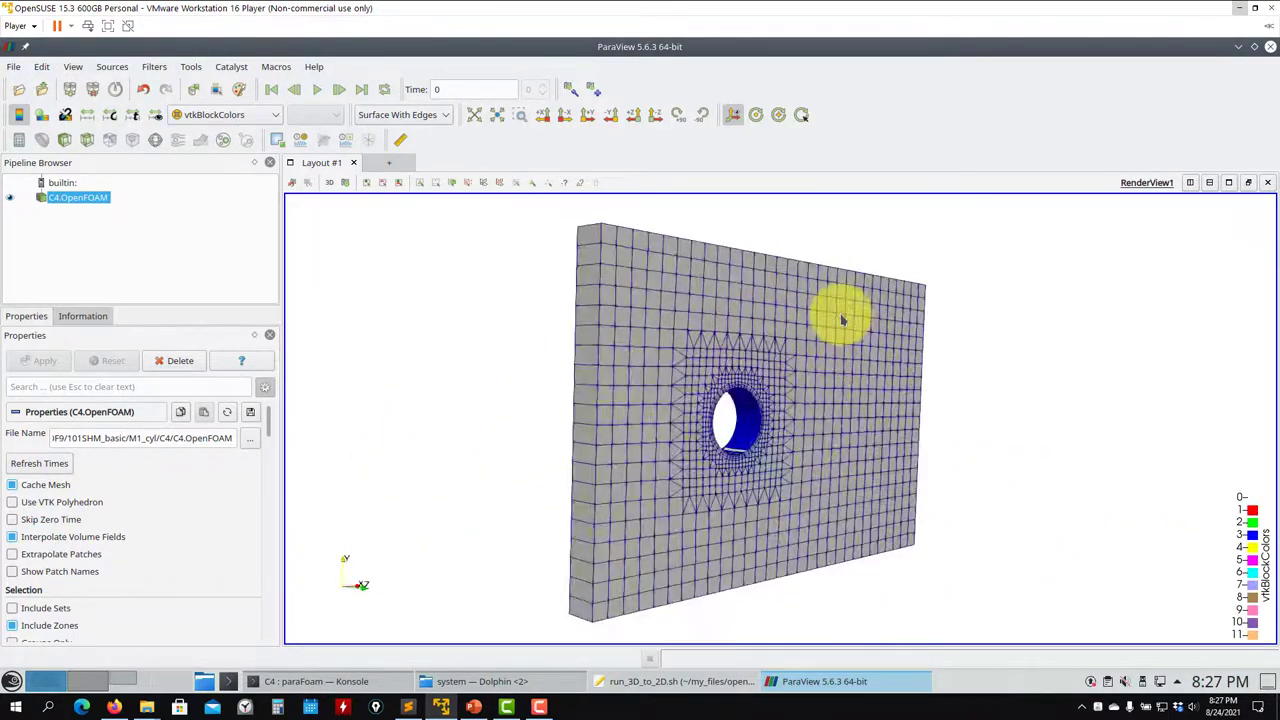
- Close ParaView and open C4's constant/polyMesh boundary file in Kate
left_click(1270, 48)
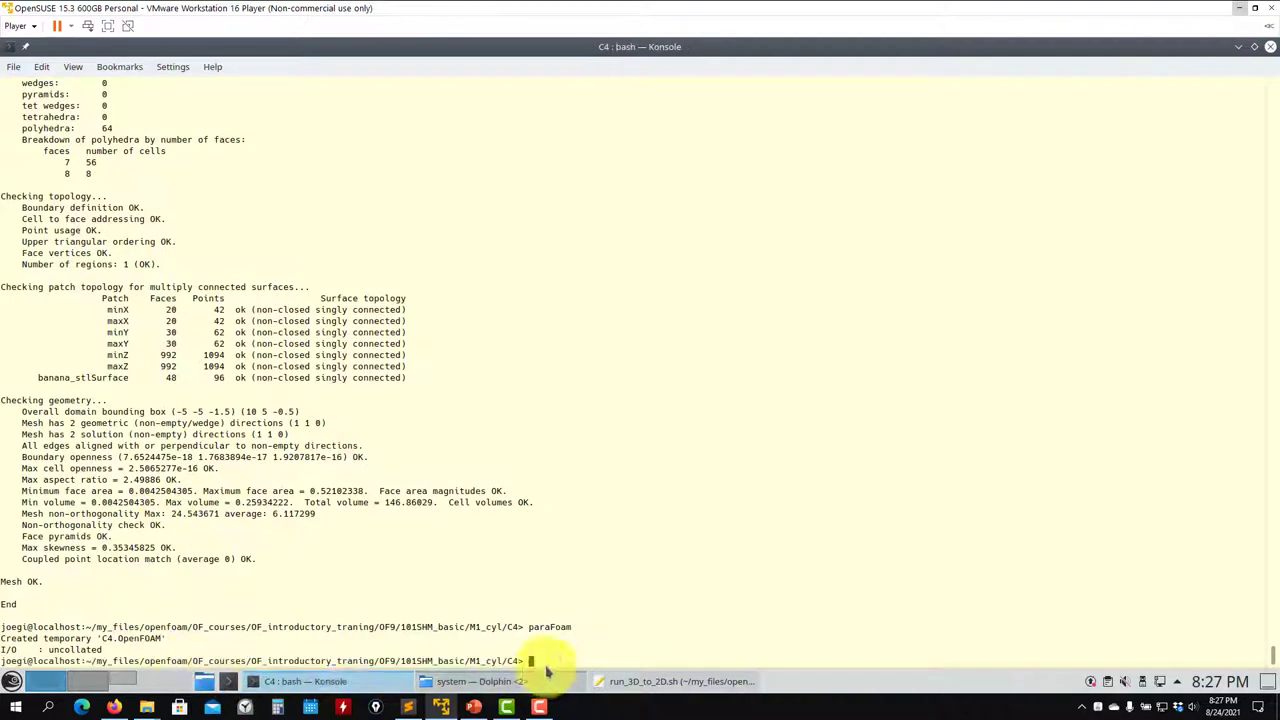
left_click(480, 681)
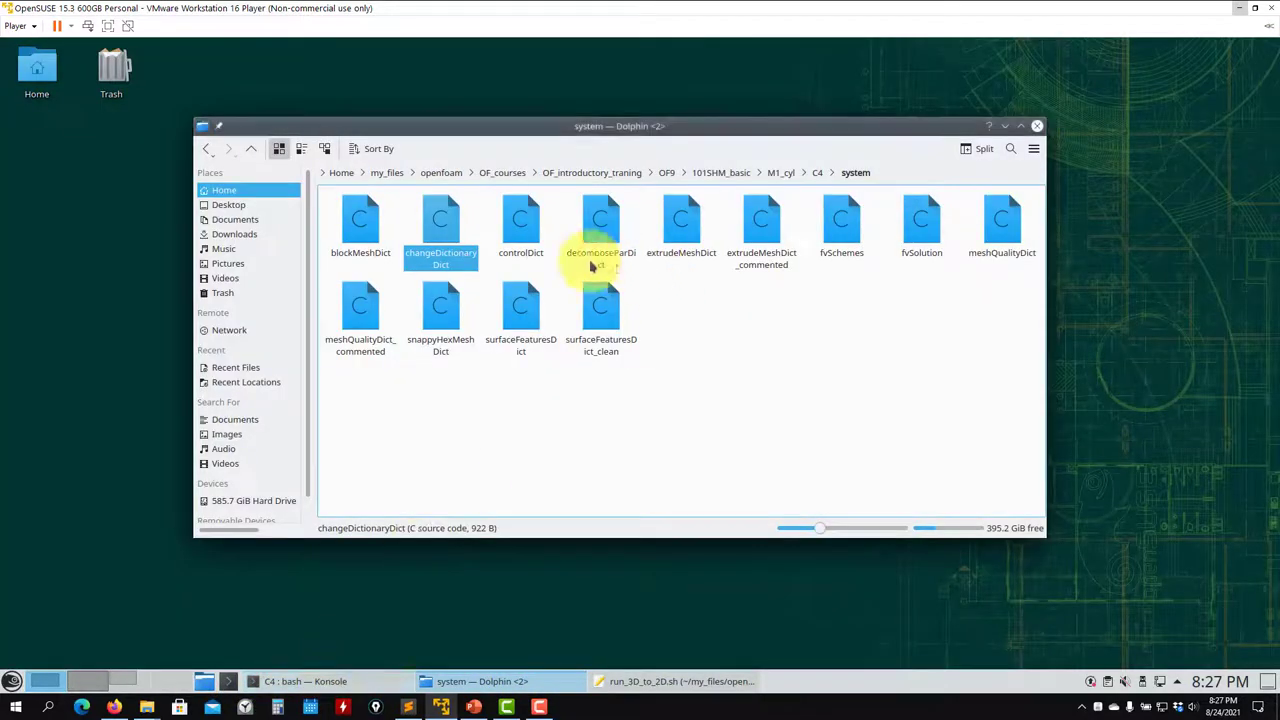
left_click(252, 150)
left_click(360, 222)
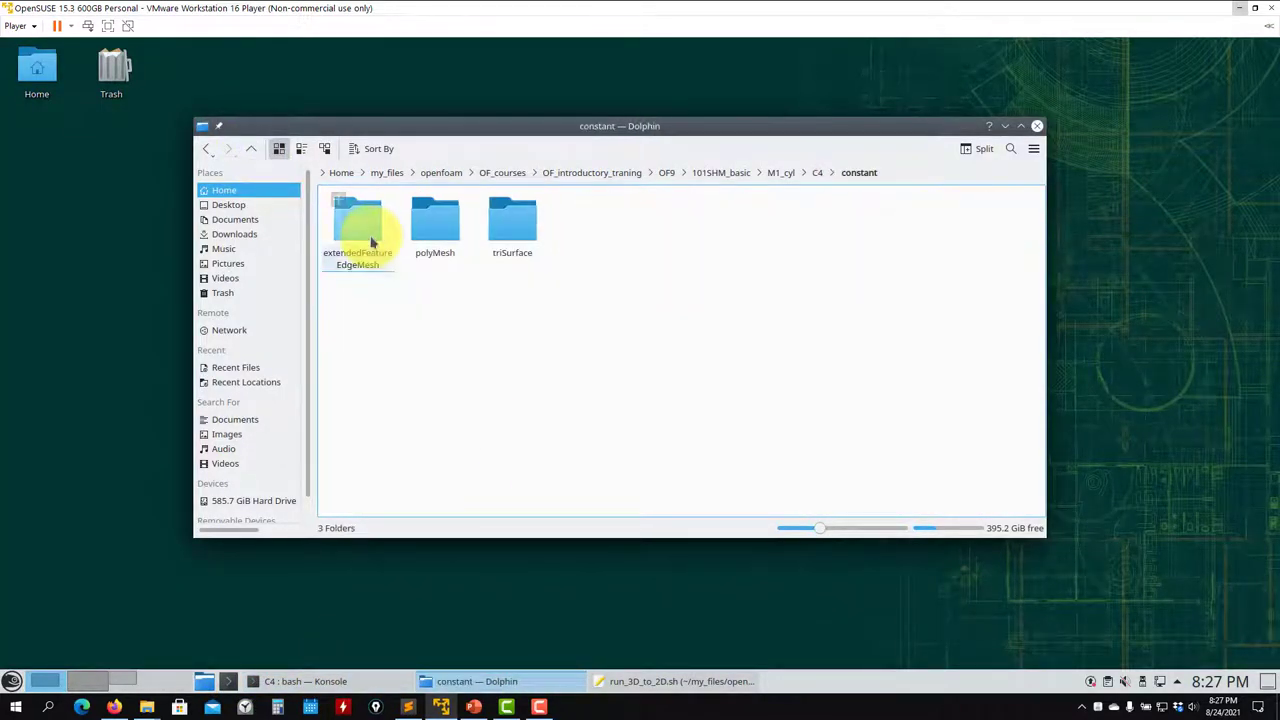
left_click(444, 242)
right_click(360, 224)
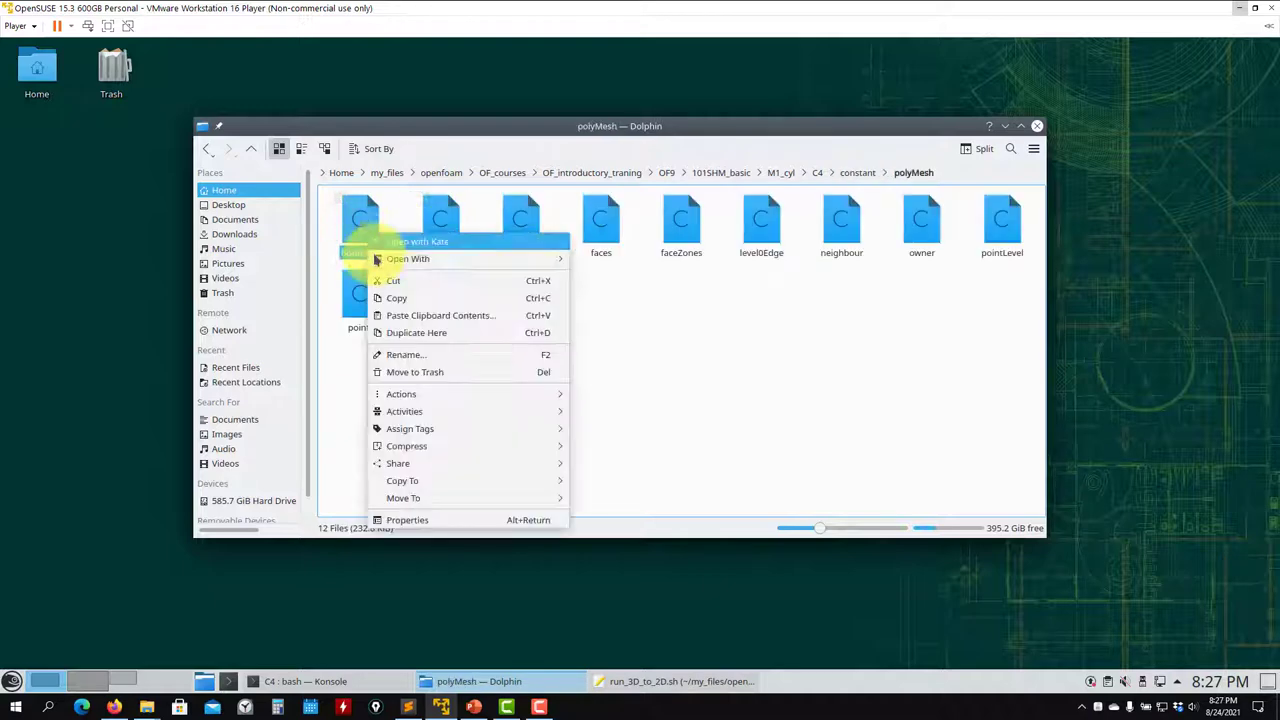
mouse_move(420, 257)
left_click(605, 278)
- Highlight the 'type empty;' lines of minZ and maxZ, then bring Dolphin's polyMesh folder forward
scroll(286, 380, "down", 9)
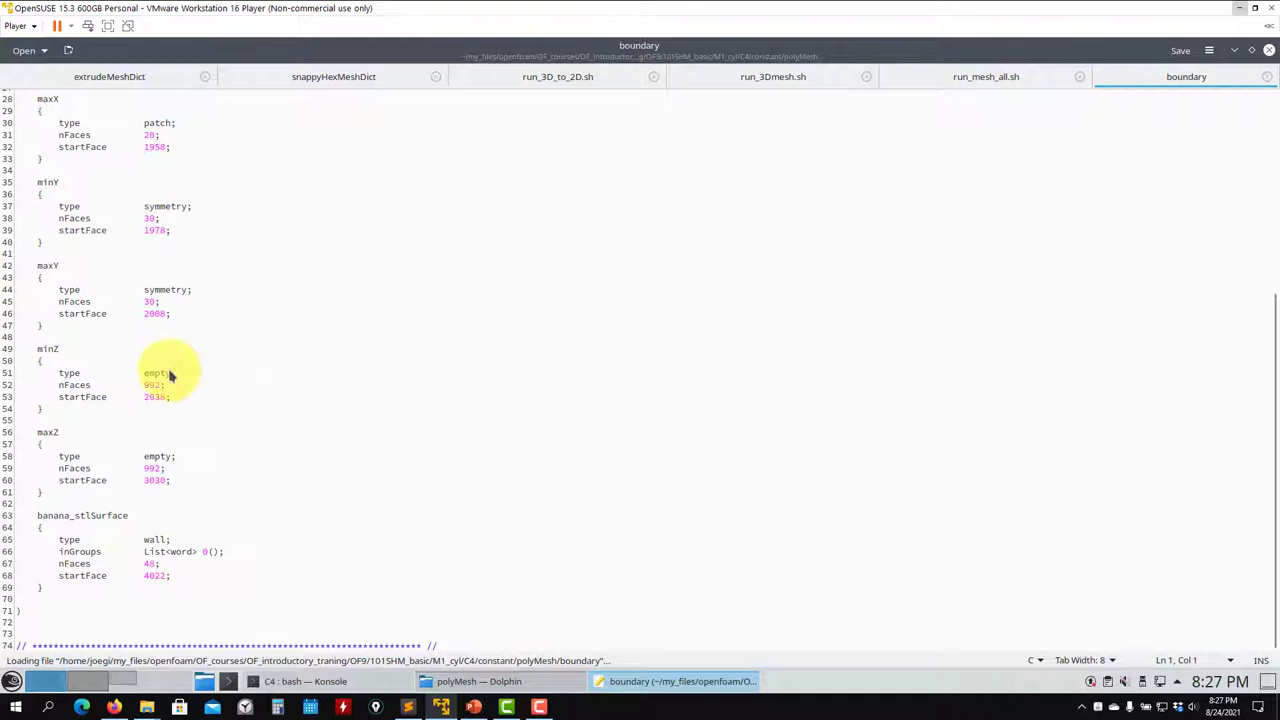
left_click_drag(176, 373, 29, 371)
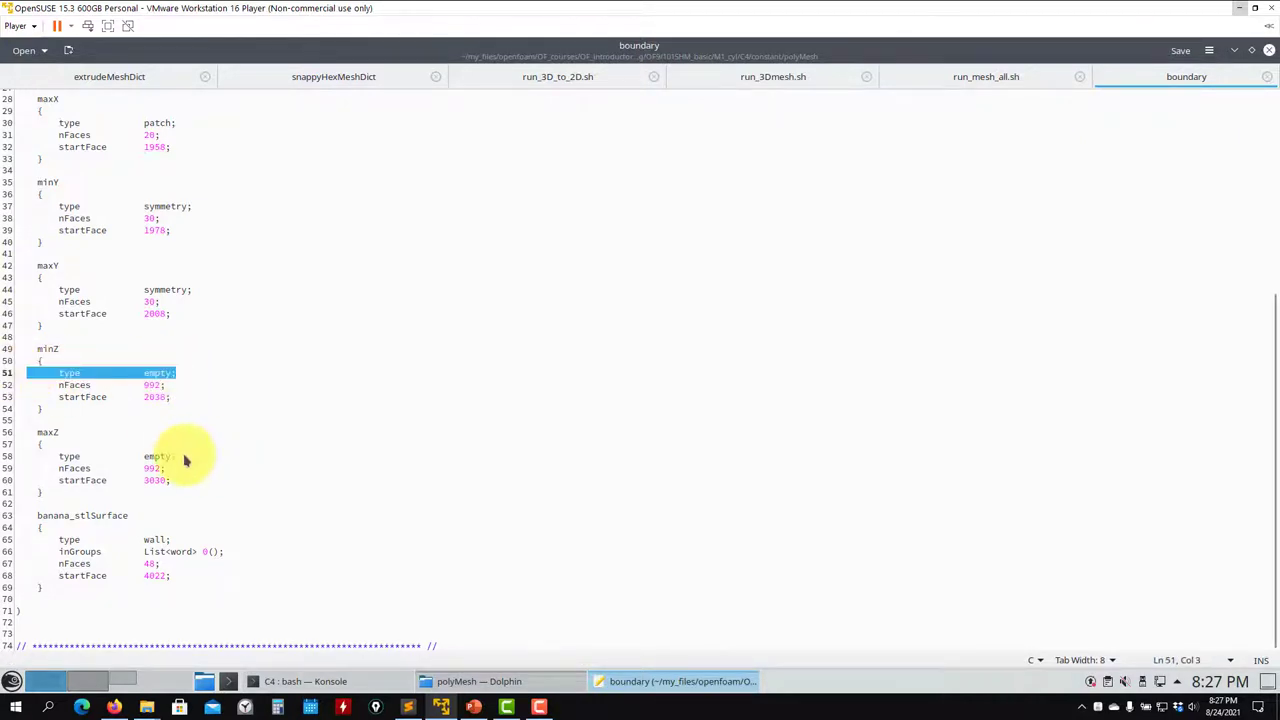
left_click_drag(184, 460, 12, 458)
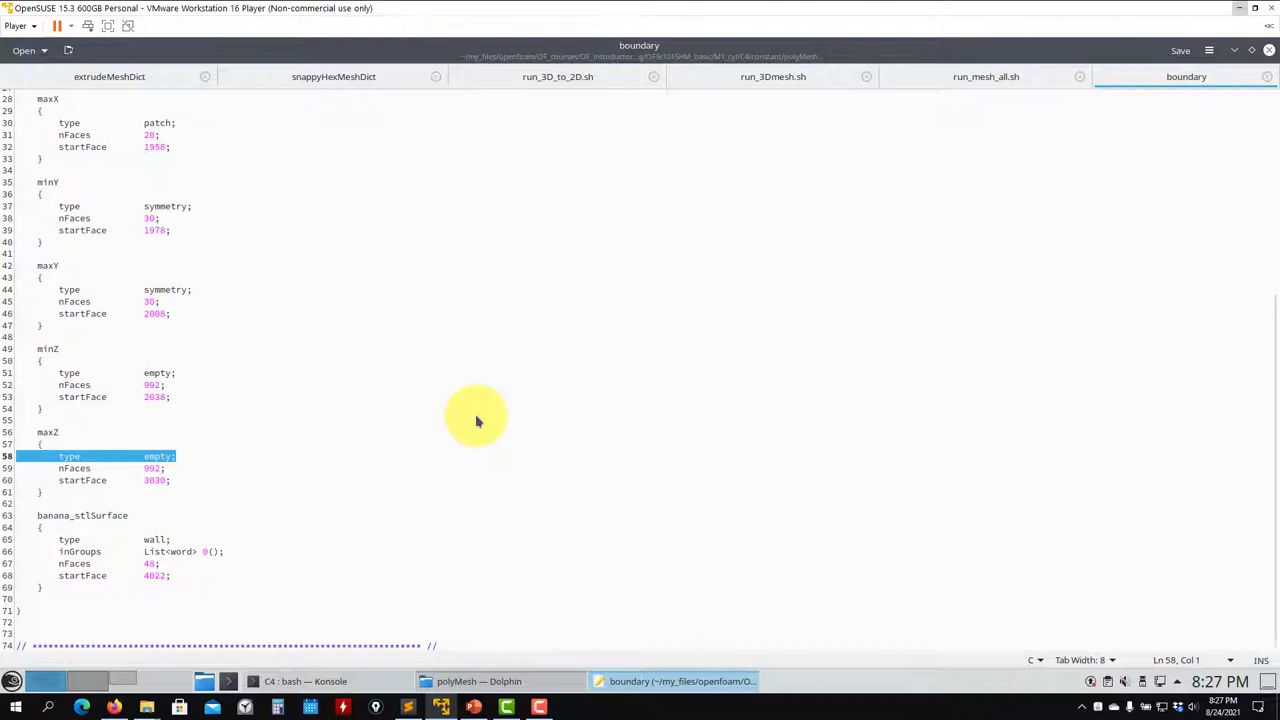
left_click(337, 684)
left_click(445, 683)
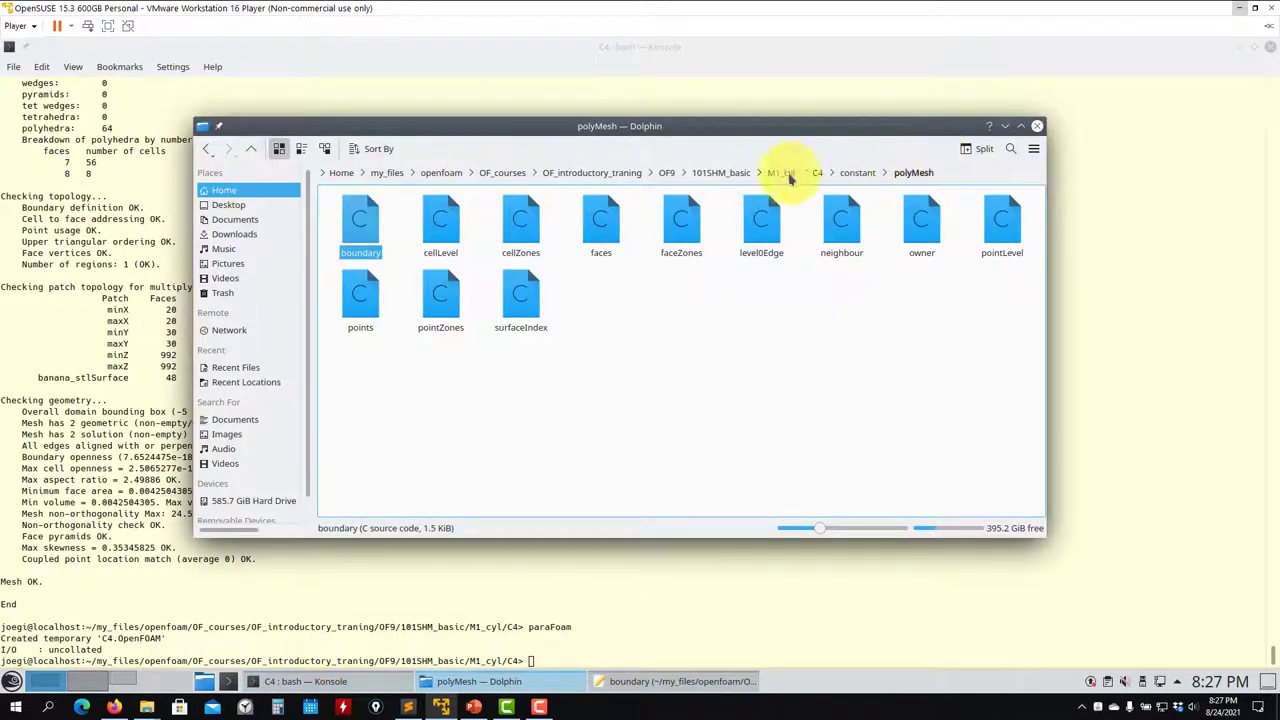
- Copy the 0_org folder from the C3 case in M1_cyl
left_click(783, 173)
double_click(520, 240)
right_click(357, 250)
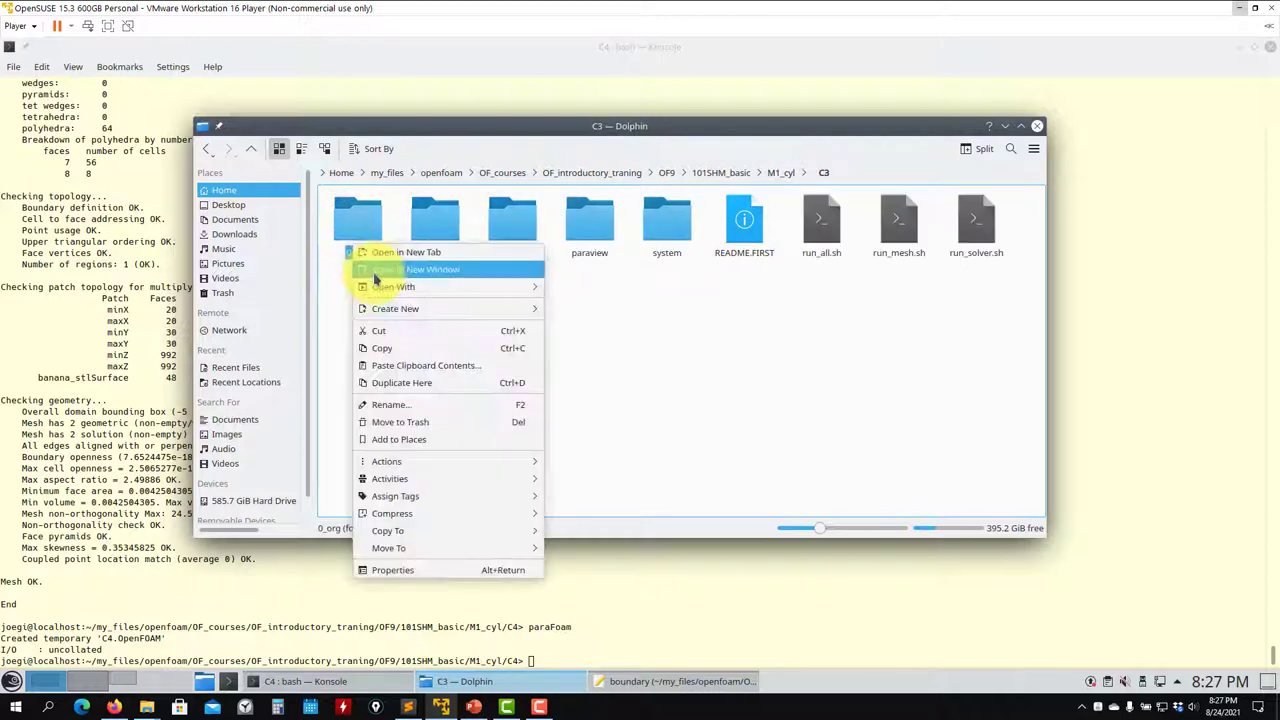
key("Escape")
- Paste 0_org into the C4 case folder, then open it and bring up the U file's actions
left_click(251, 148)
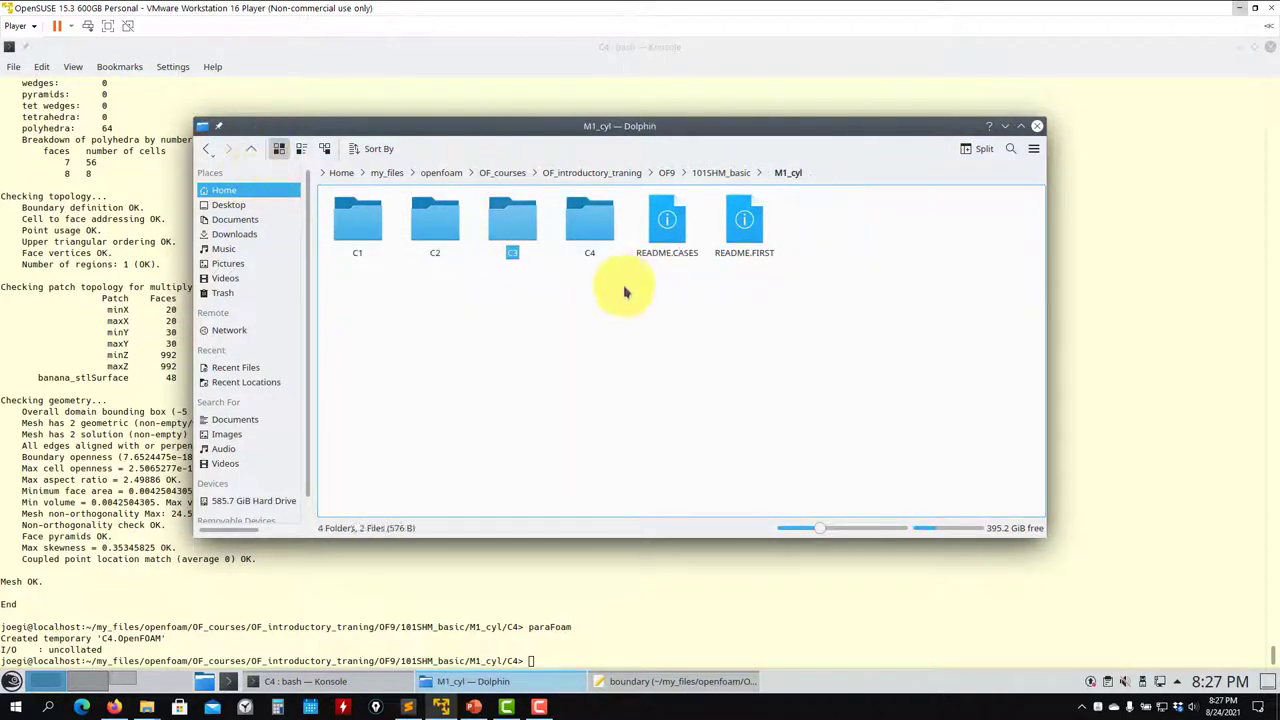
double_click(588, 235)
right_click(412, 330)
key("Escape")
right_click(386, 438)
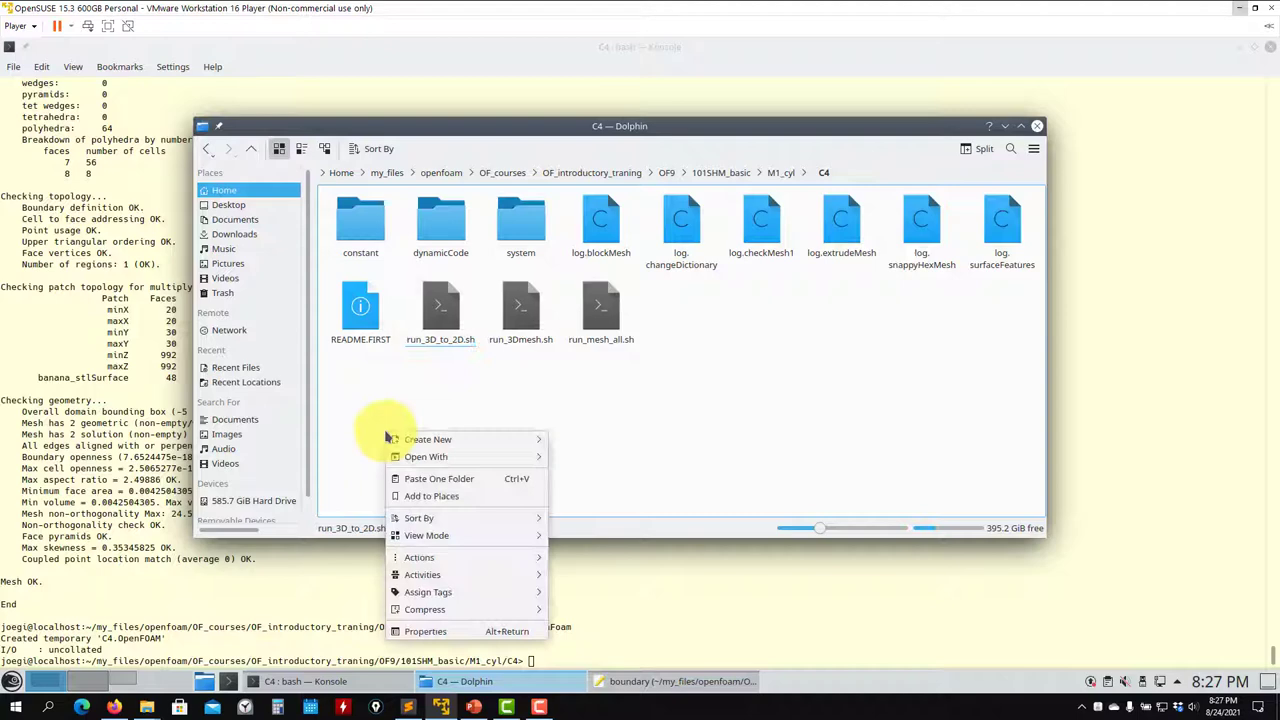
left_click(438, 478)
double_click(360, 225)
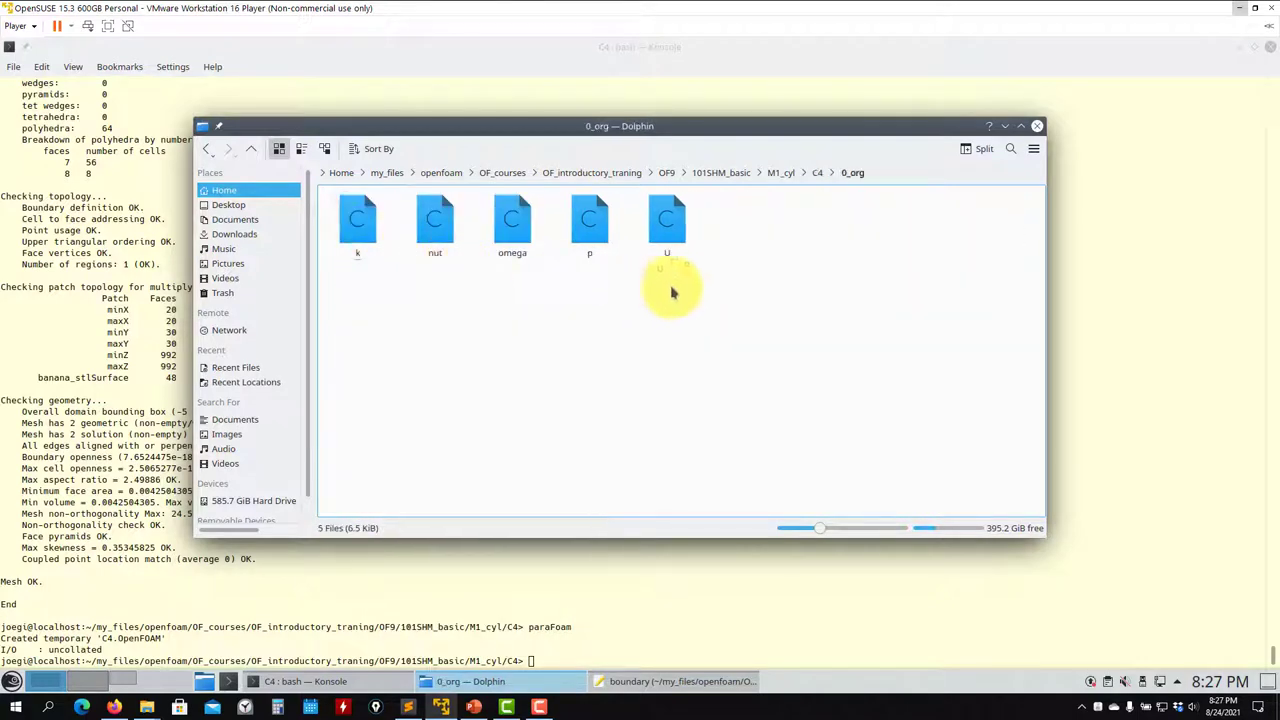
right_click(700, 230)
- Open C4's U file in Kate and compare it with the mesh boundary file
mouse_move(790, 255)
left_click(863, 294)
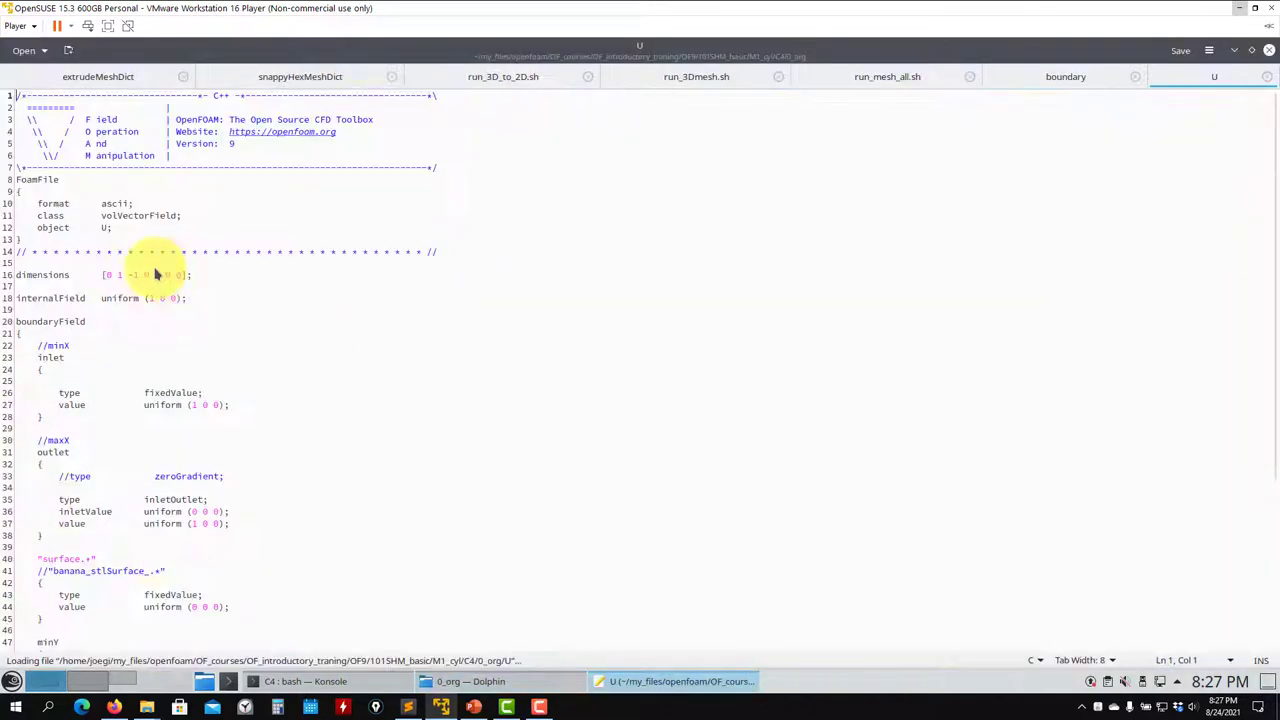
left_click(1080, 78)
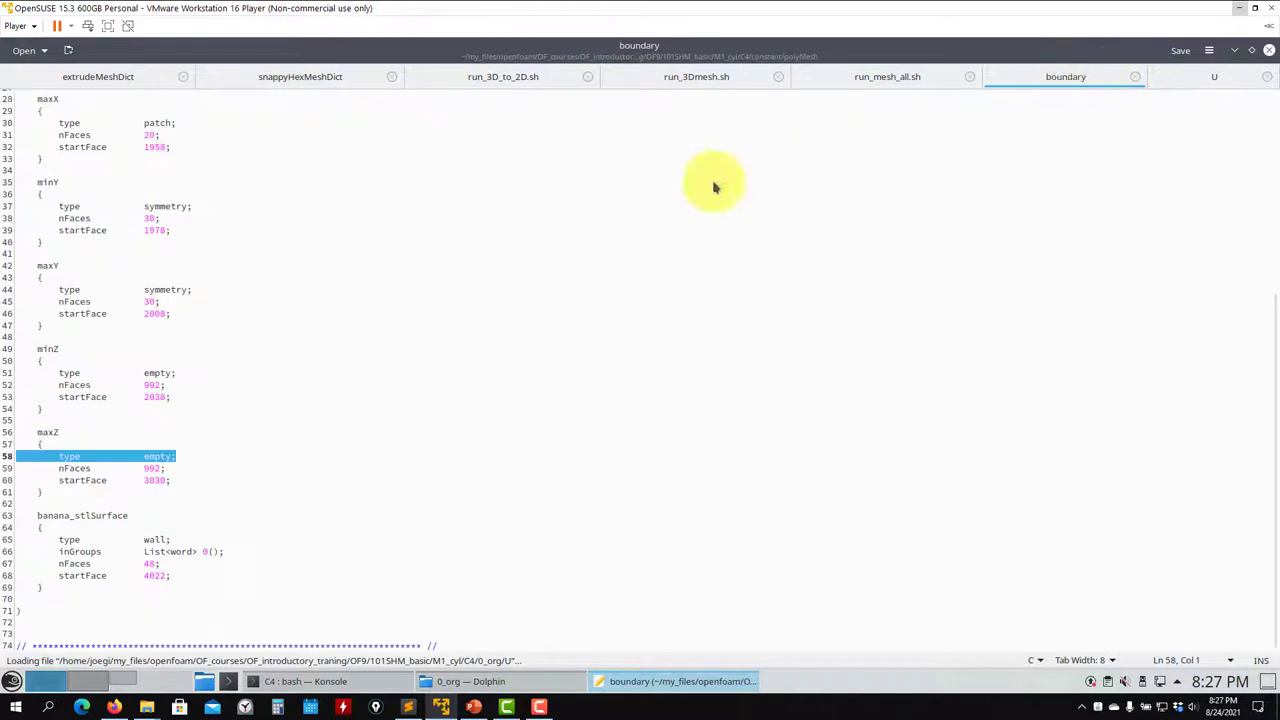
scroll(103, 243, "up", 7)
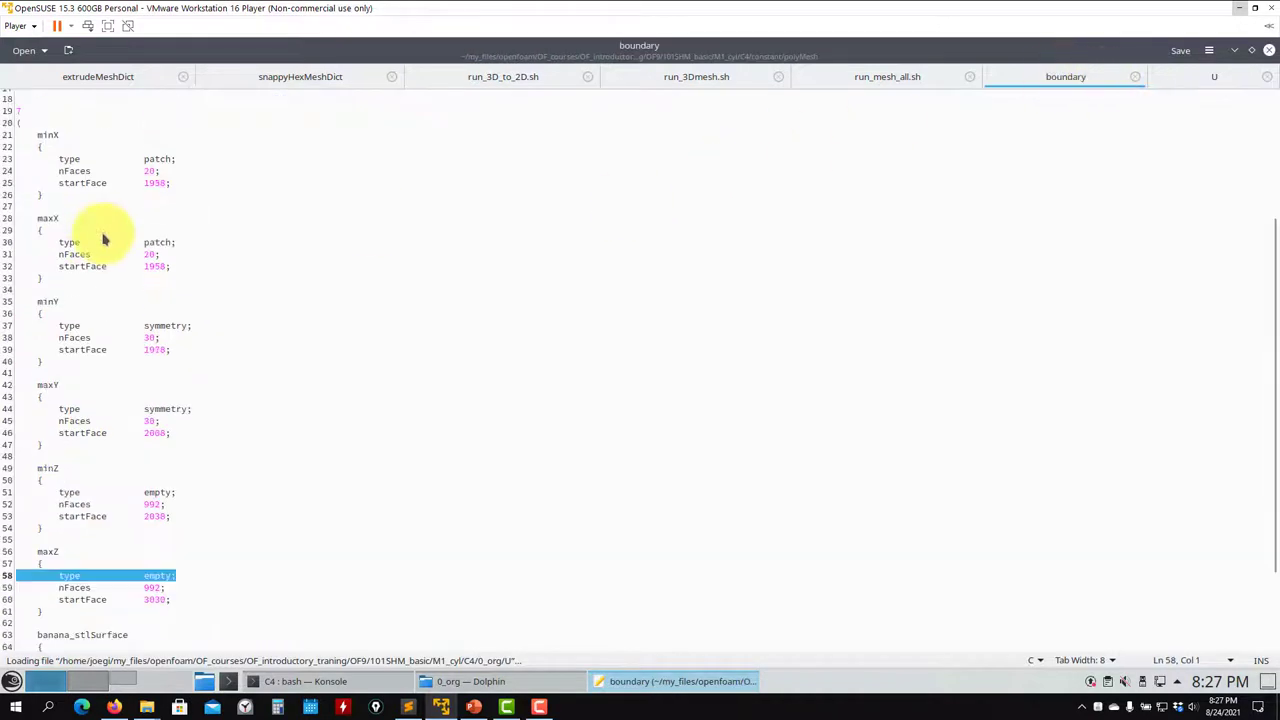
left_click(1216, 78)
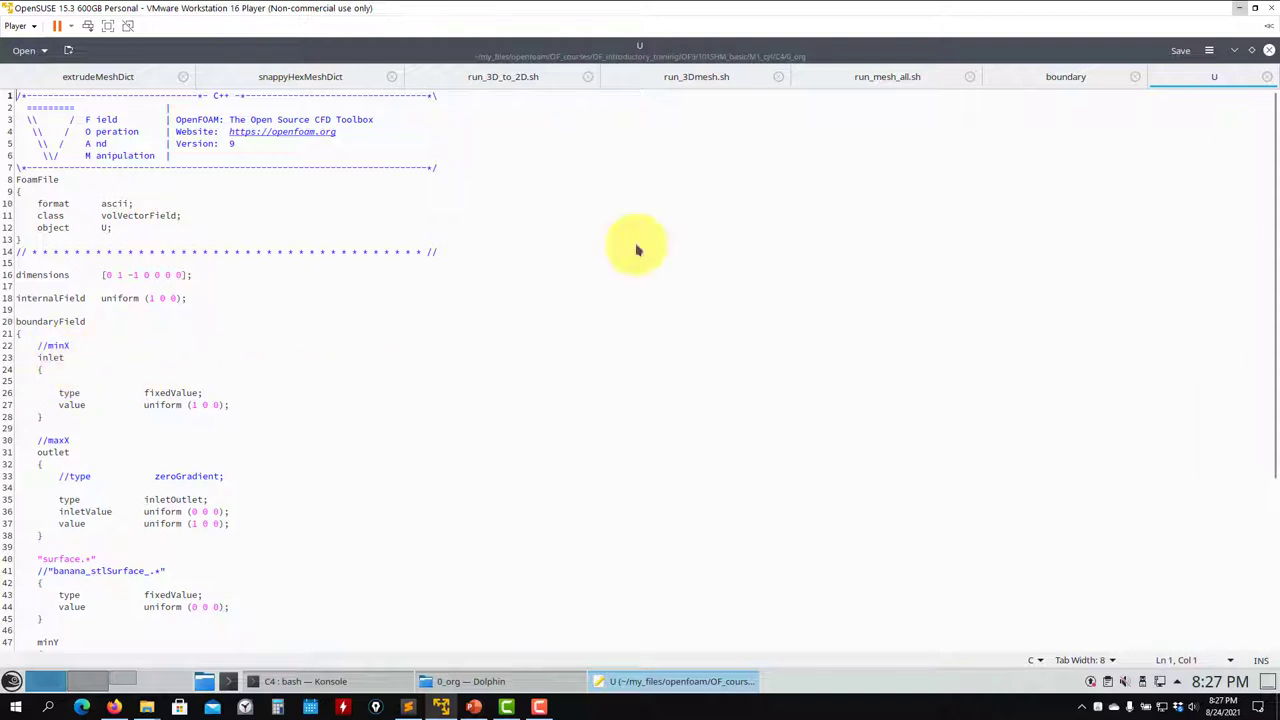
left_click(1066, 76)
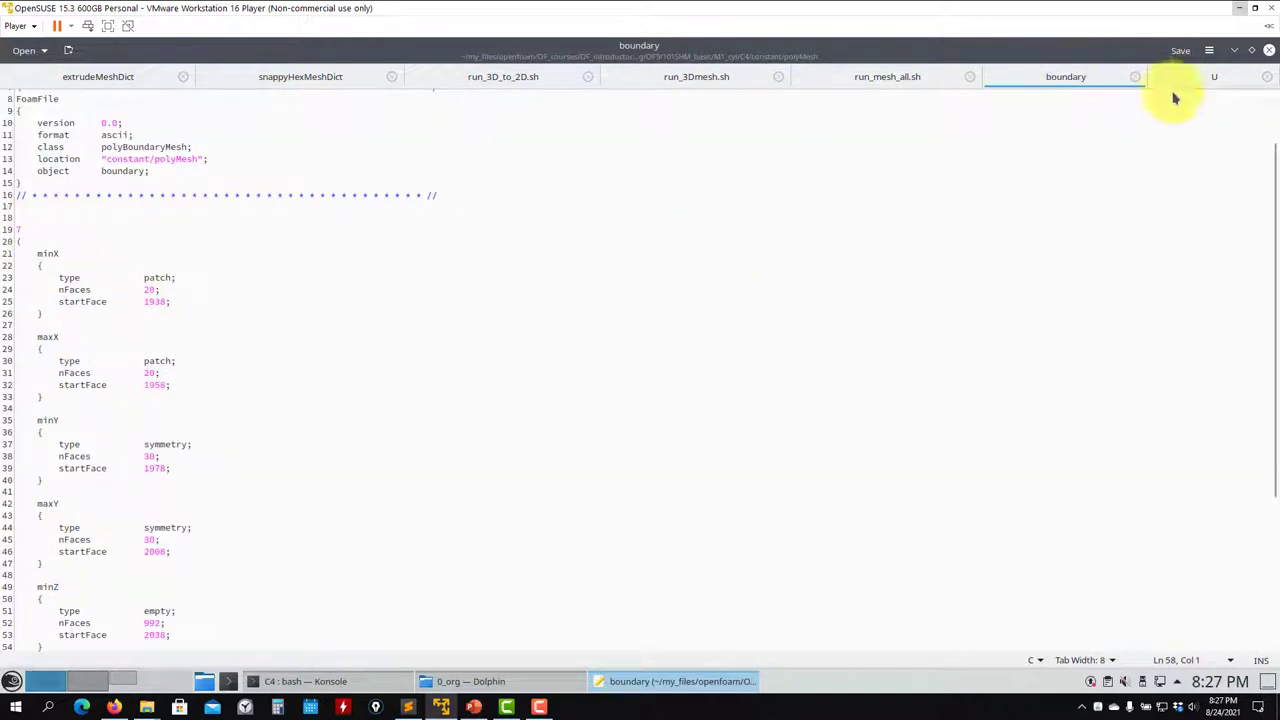
left_click(1214, 77)
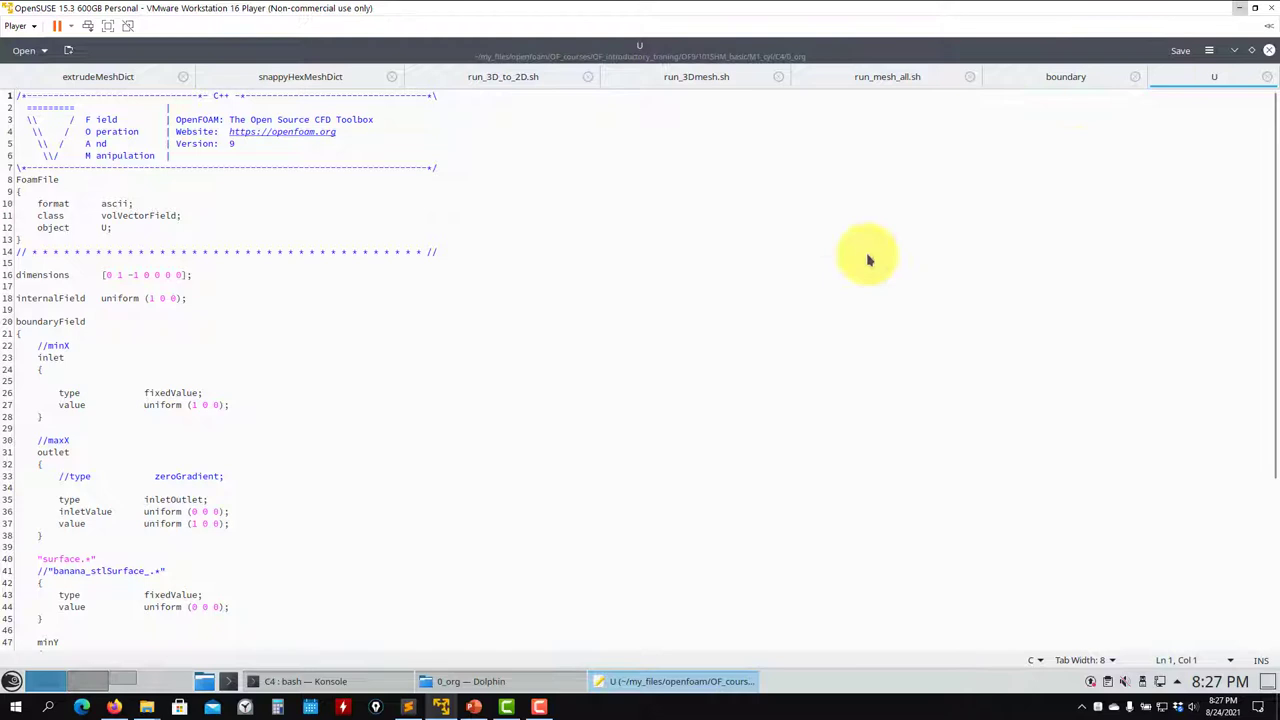
- Overwrite the minZ patch's symmetry type in U, typing 'emp' toward empty
scroll(294, 451, "down", 5)
scroll(43, 520, "down", 2)
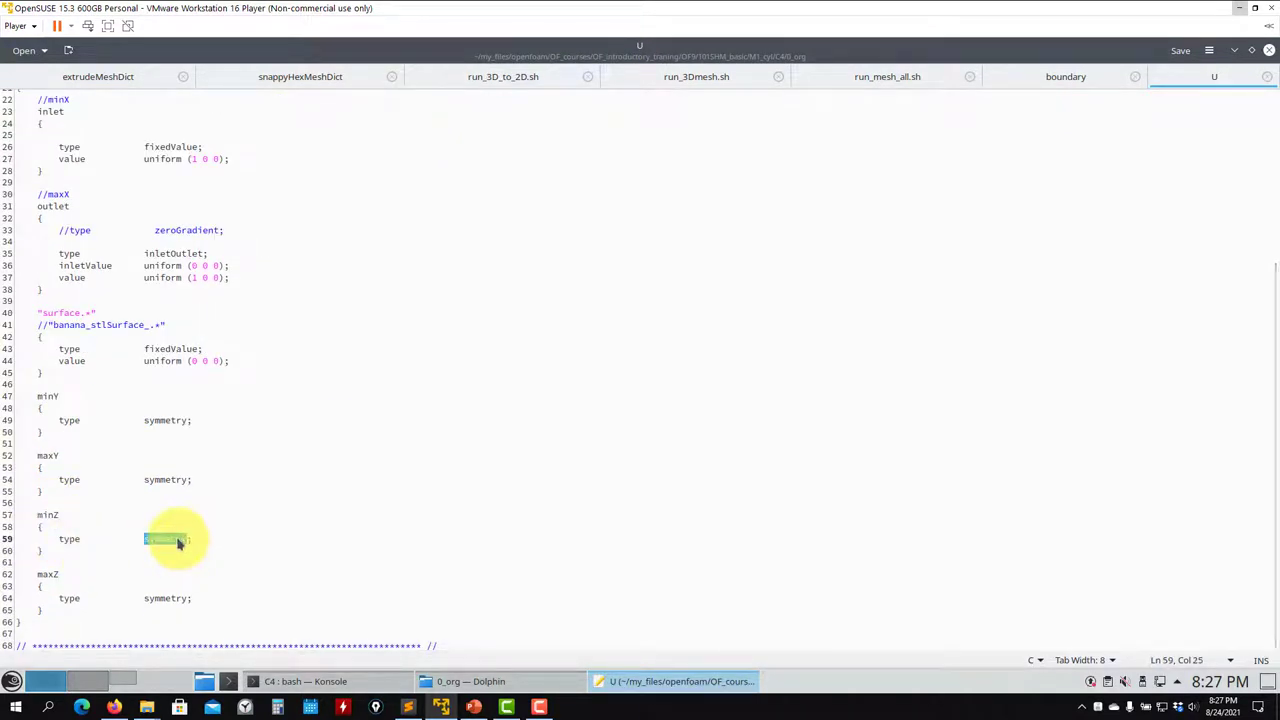
type("emp")
scroll(178, 543, "up", 7)
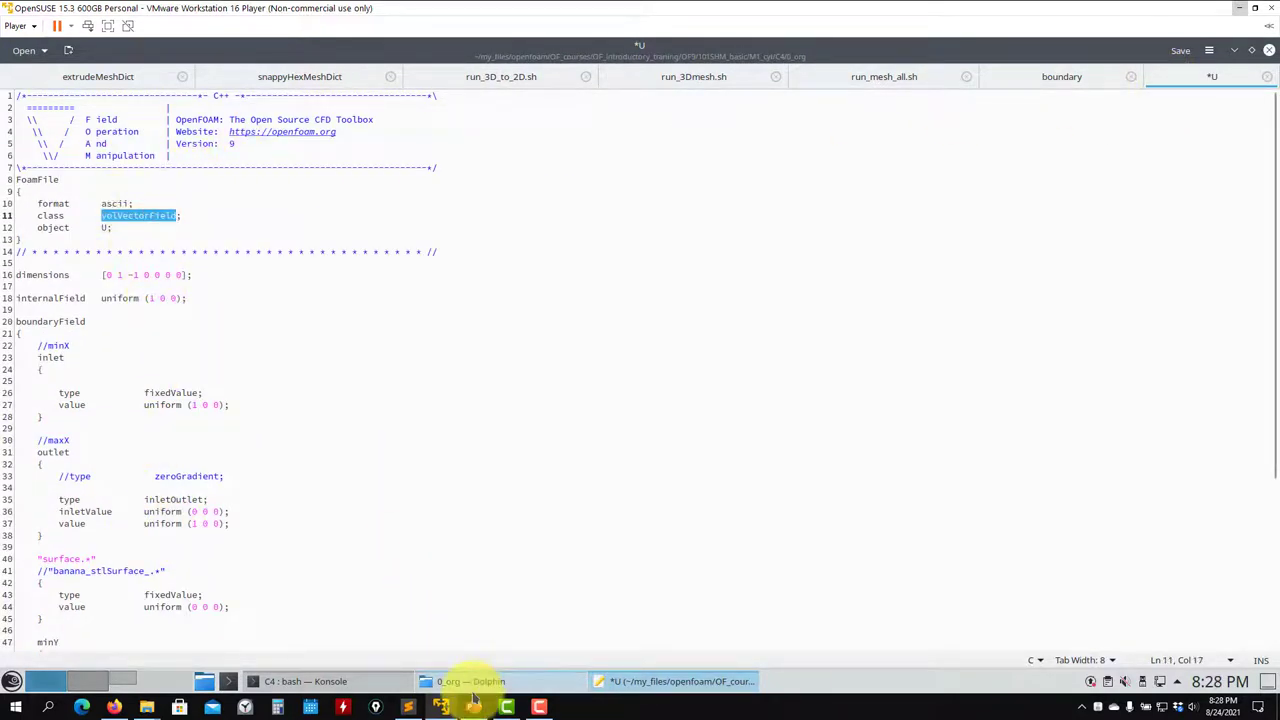
- Review the p field file in Kate, then close the p and U tabs
left_click(470, 681)
left_click_drag(592, 238, 134, 257)
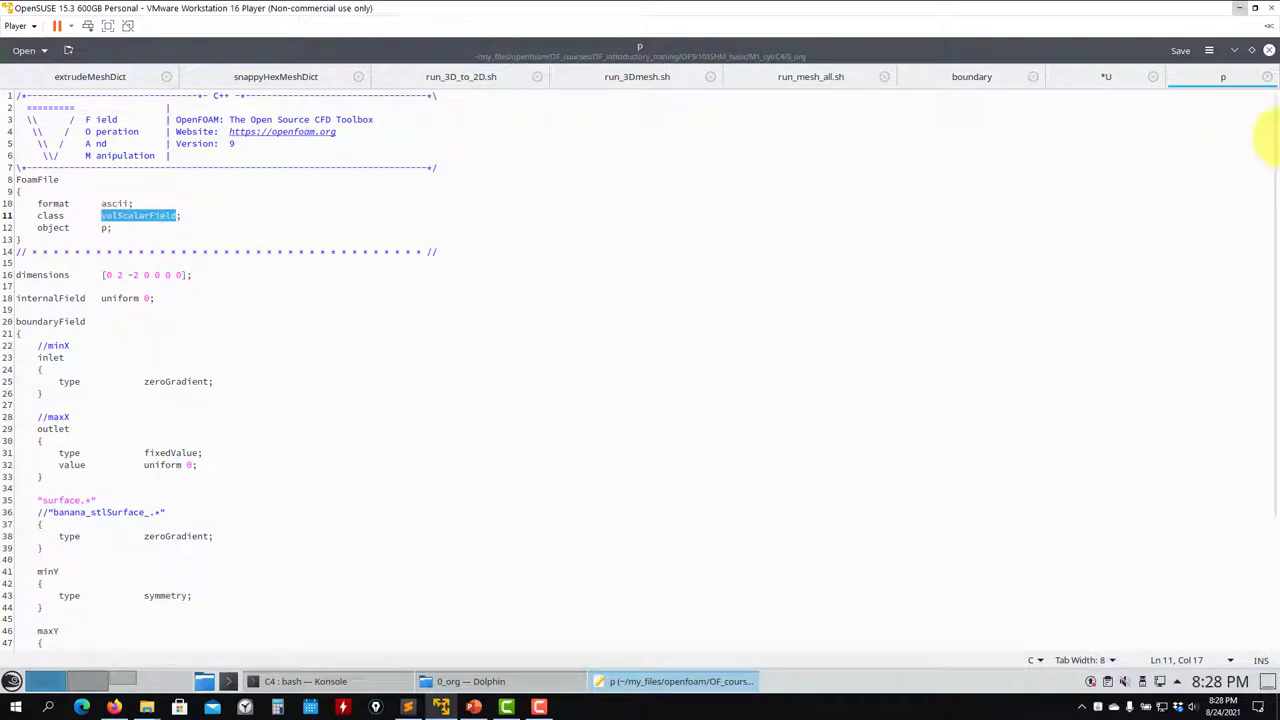
left_click(1267, 78)
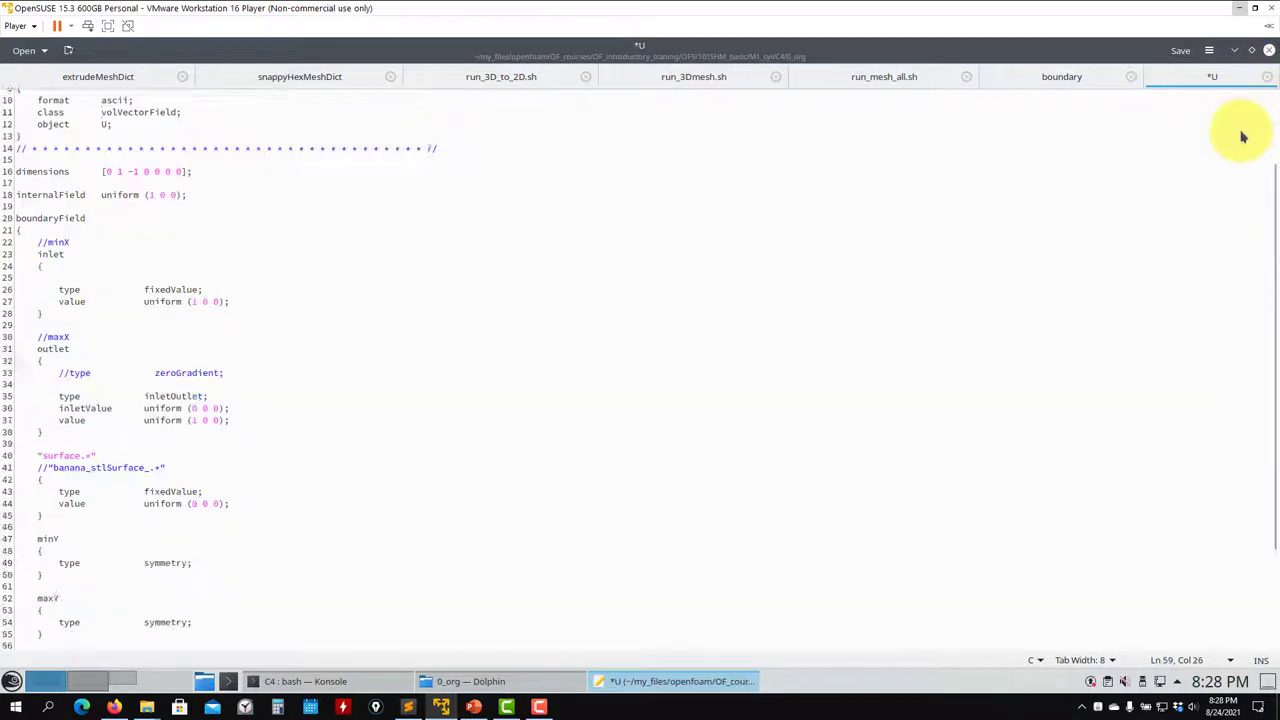
left_click(1267, 78)
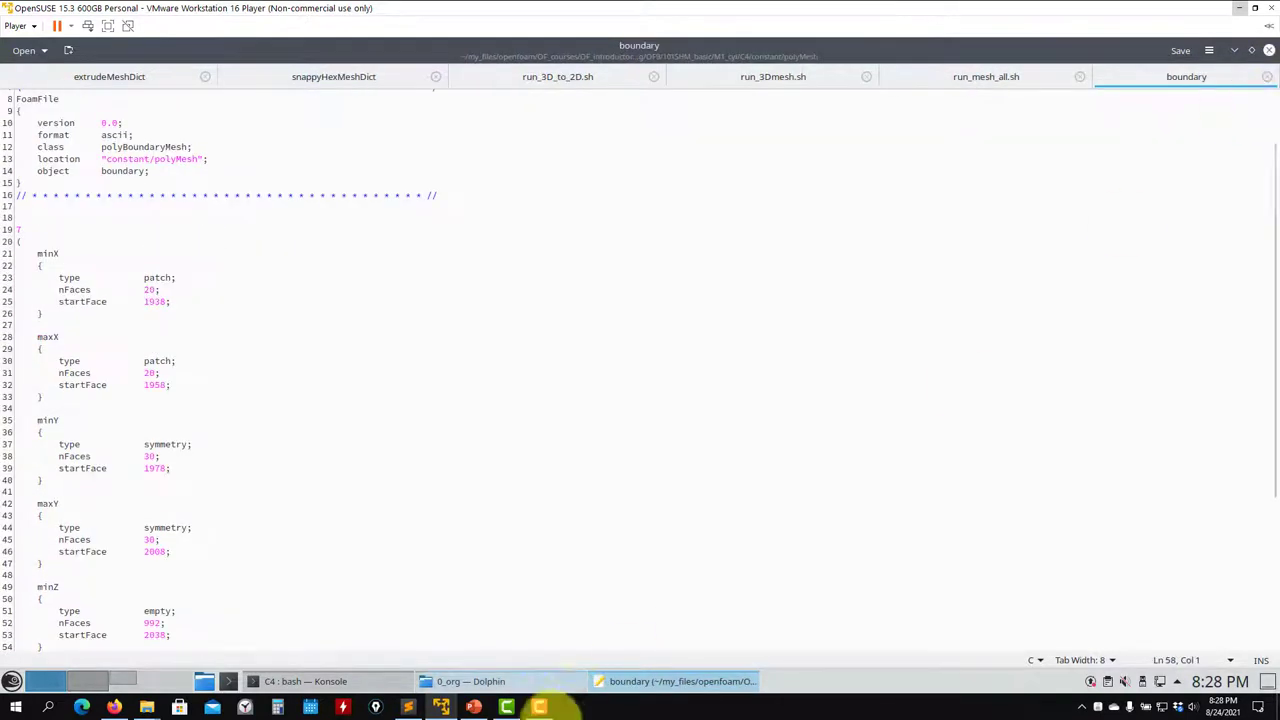
left_click(478, 681)
- Move the copied 0_org folder in C4 to the trash
left_click(817, 172)
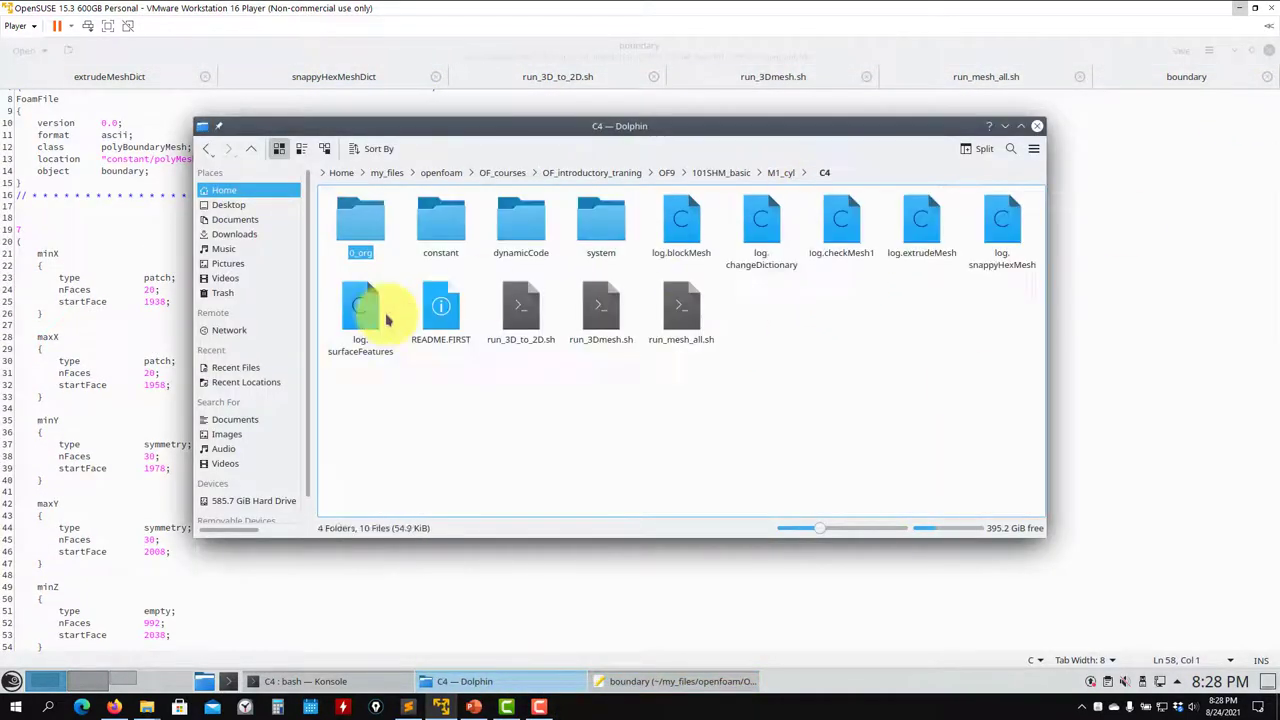
key("Delete")
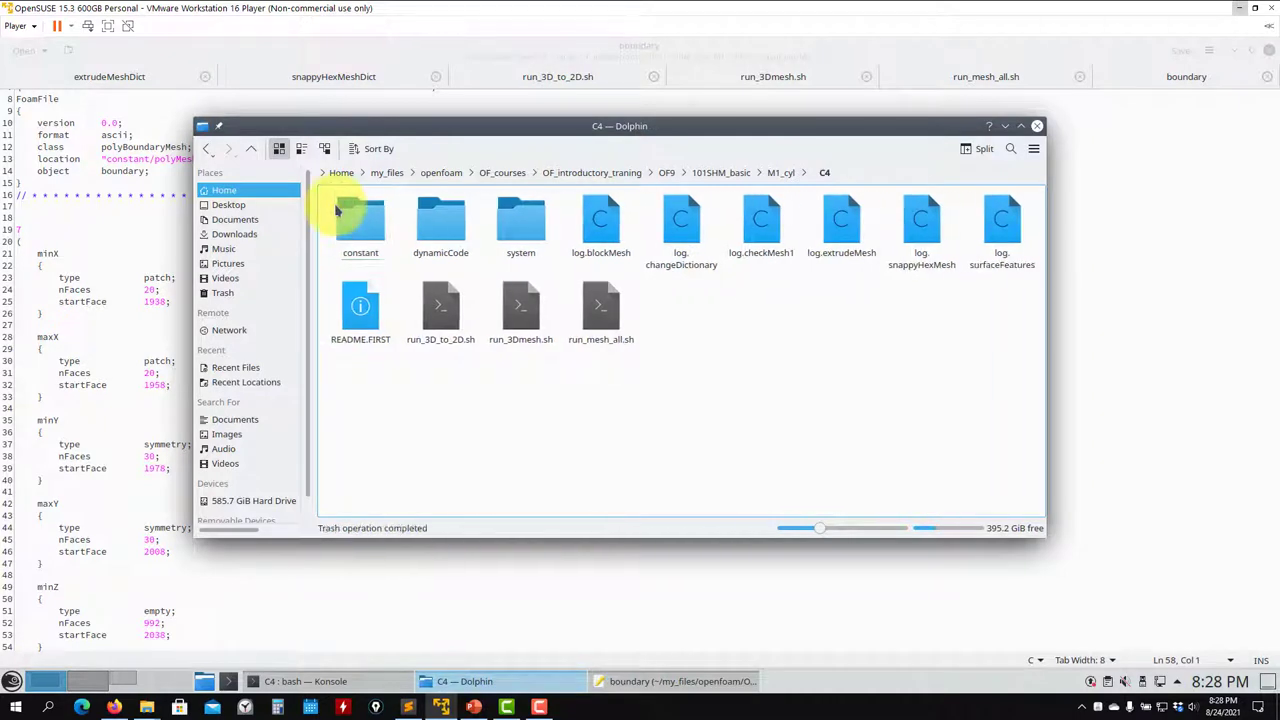
left_click(37, 384)
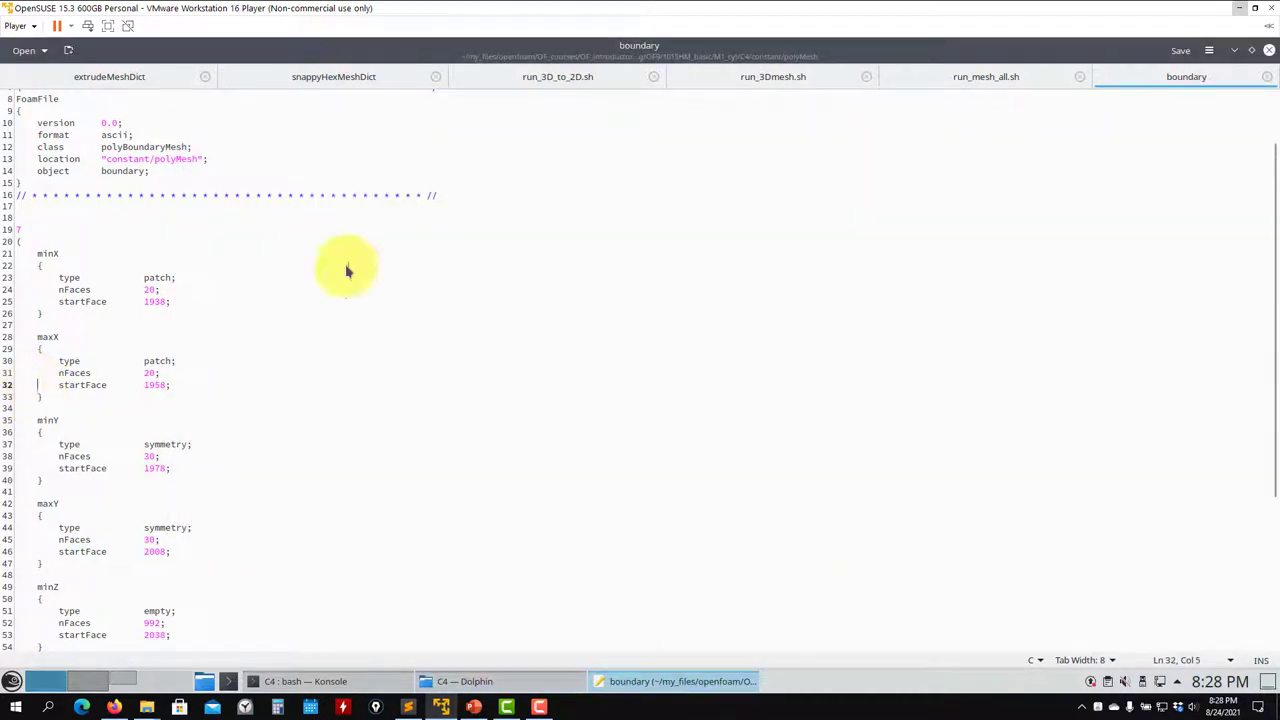
- Close the boundary file, review run_mesh_all.sh and run_3Dmesh.sh, and bring Konsole forward
left_click(1268, 78)
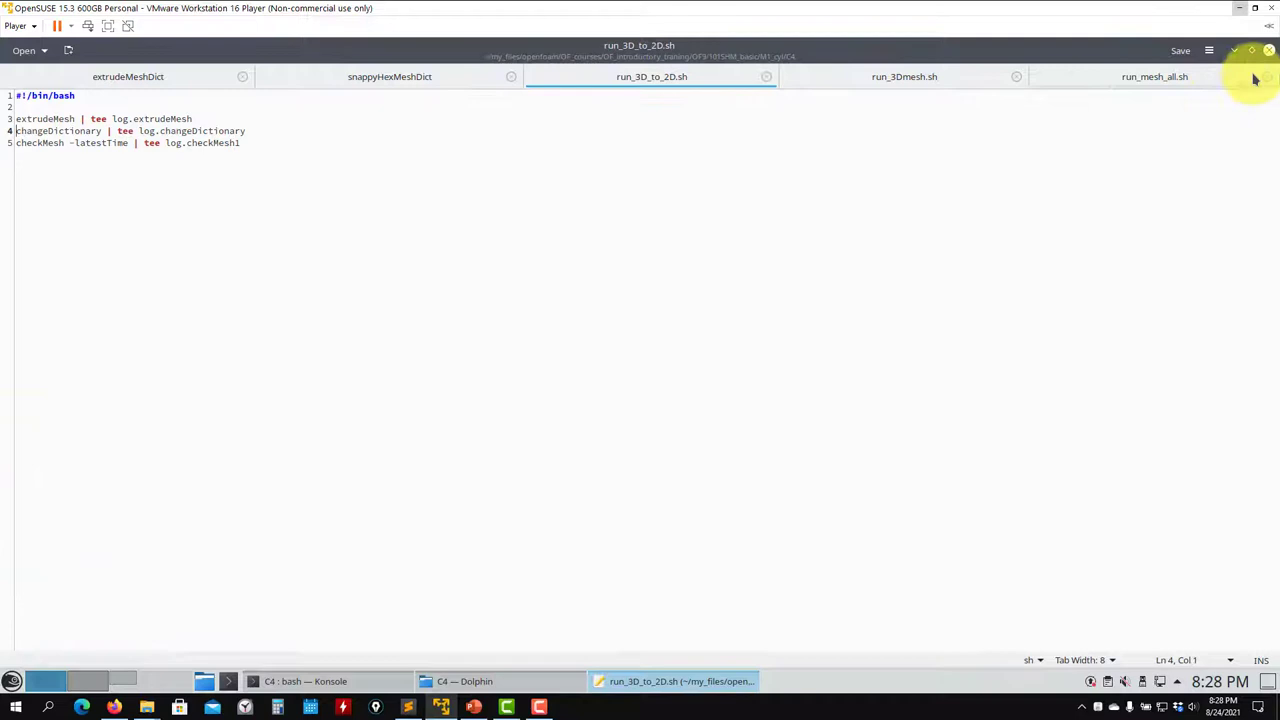
left_click(1250, 78)
left_click(944, 77)
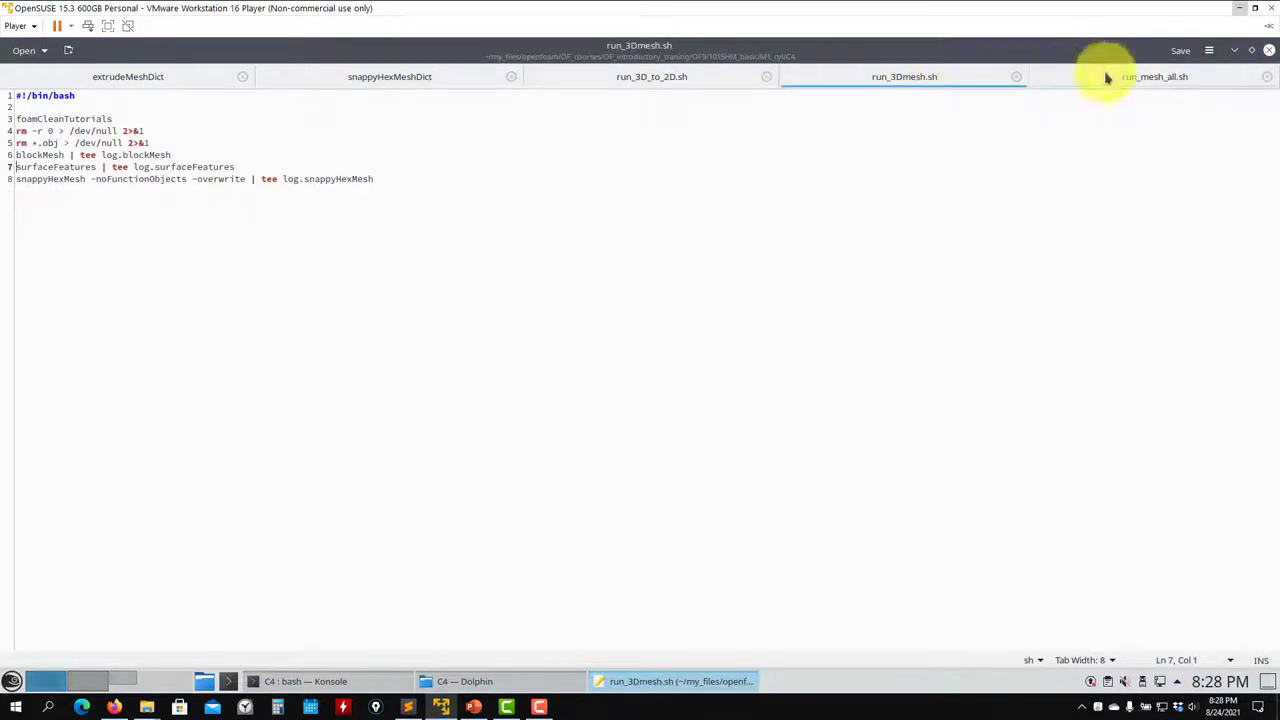
left_click(300, 684)
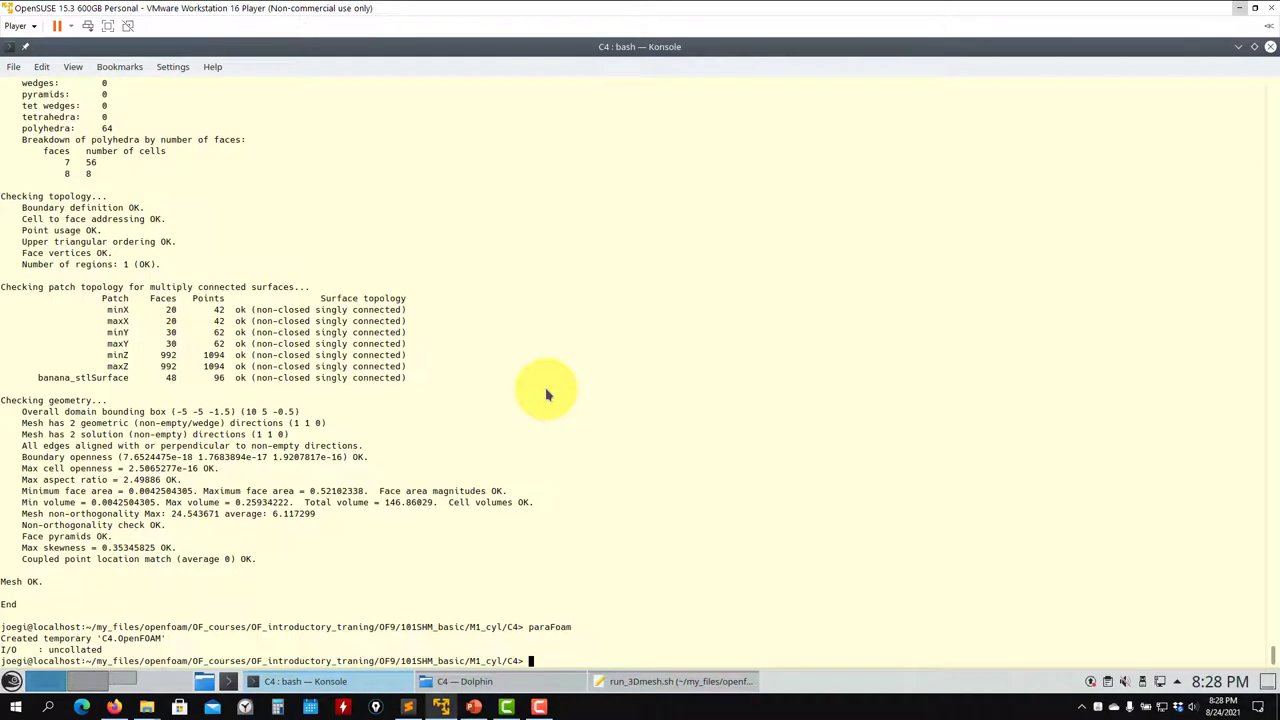